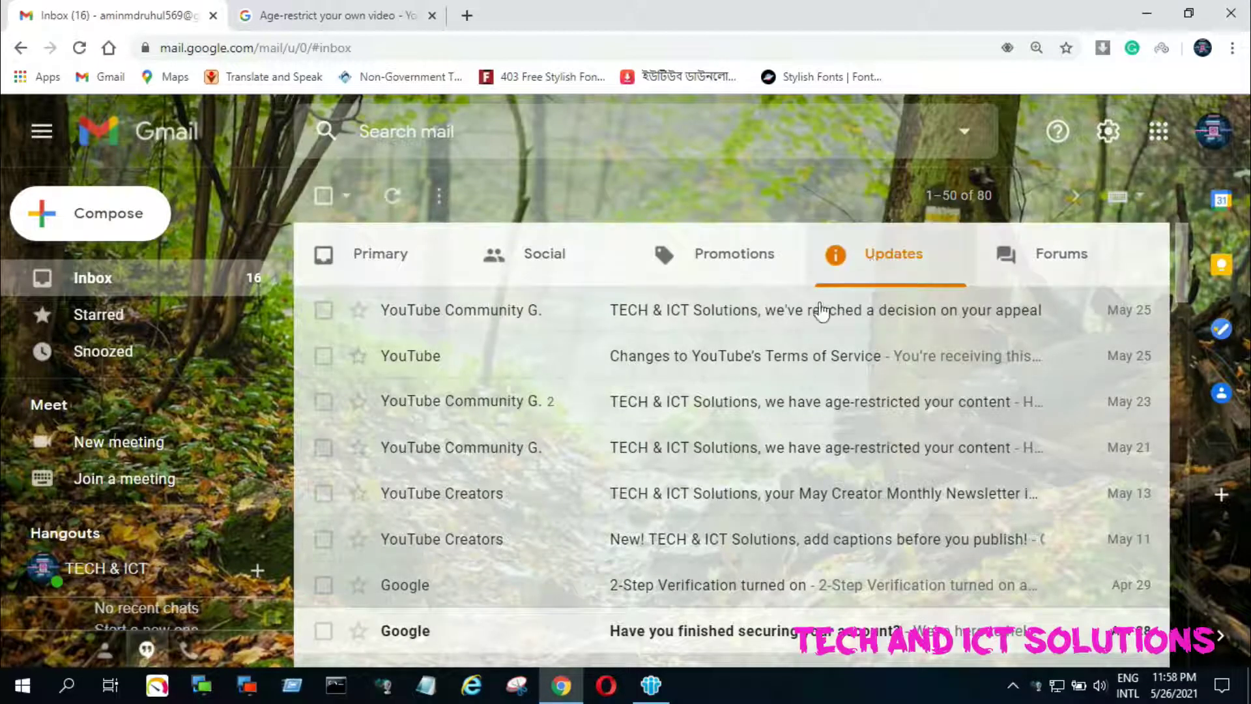
# Step: Open the May 21 age-restriction email about the Office 2016 video and read through it
pyautogui.scroll(-2, 724, 385)
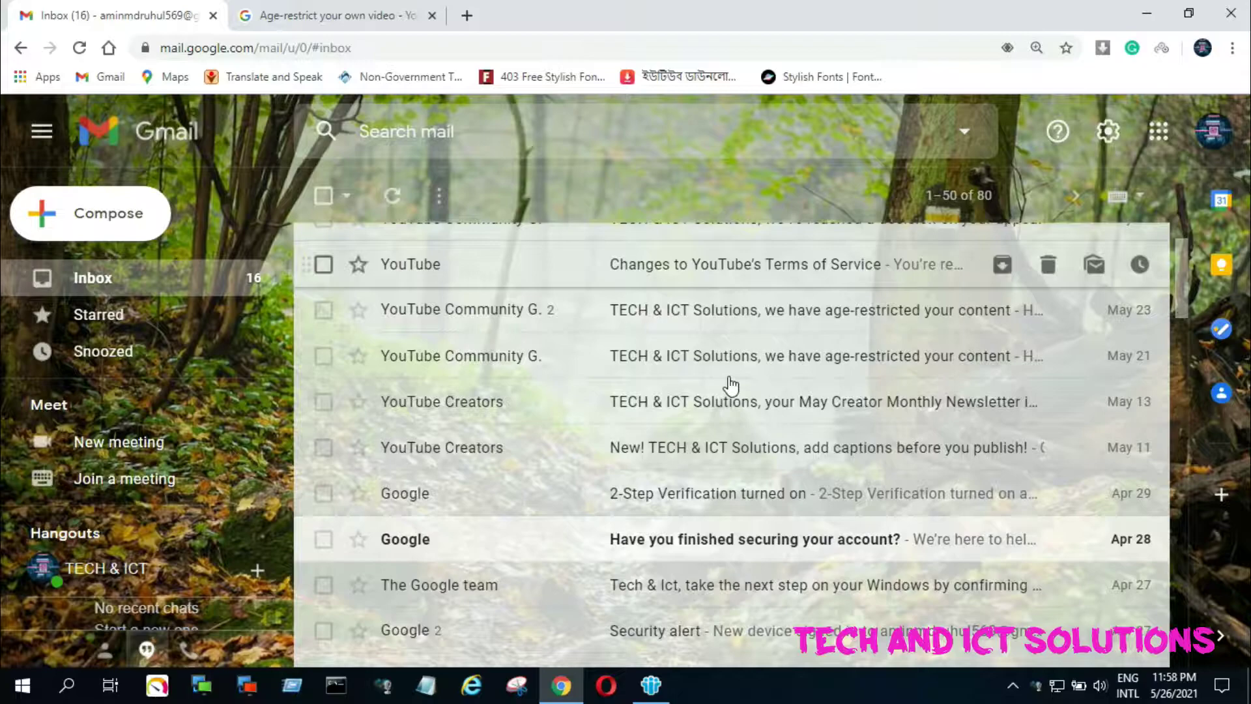
pyautogui.click(521, 359)
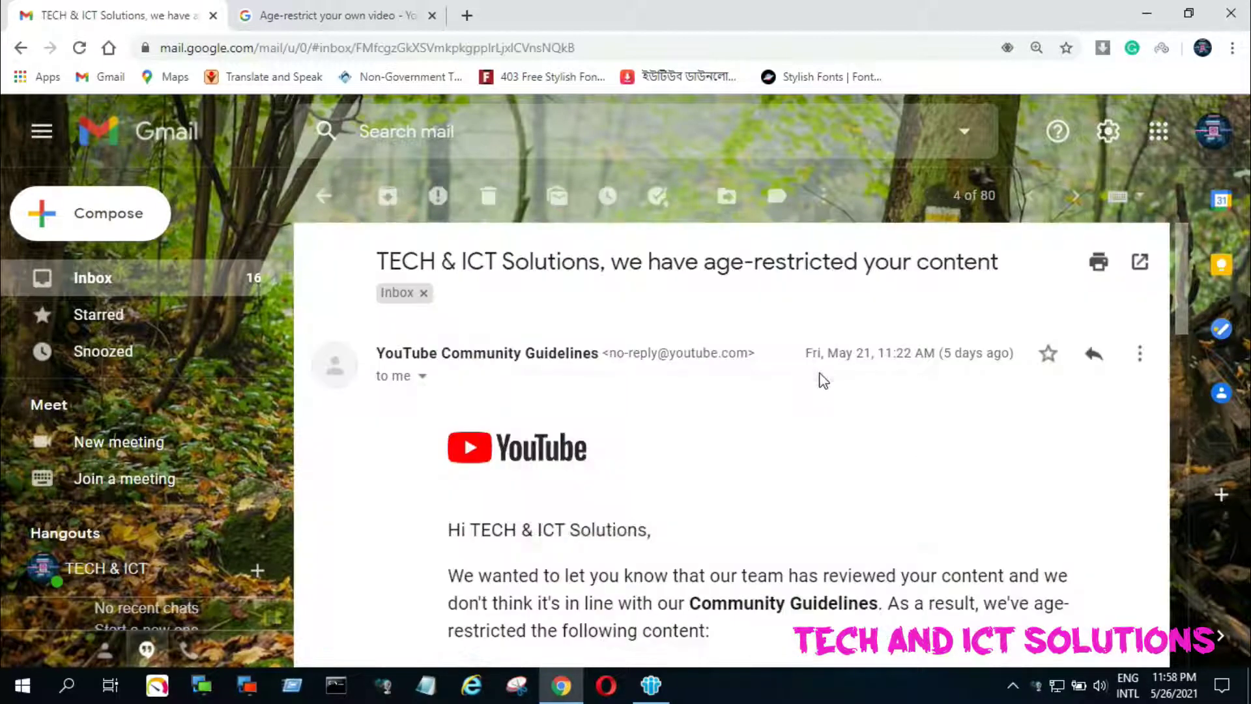
pyautogui.scroll(-3, 956, 417)
pyautogui.scroll(3, 782, 384)
pyautogui.scroll(-1, 997, 285)
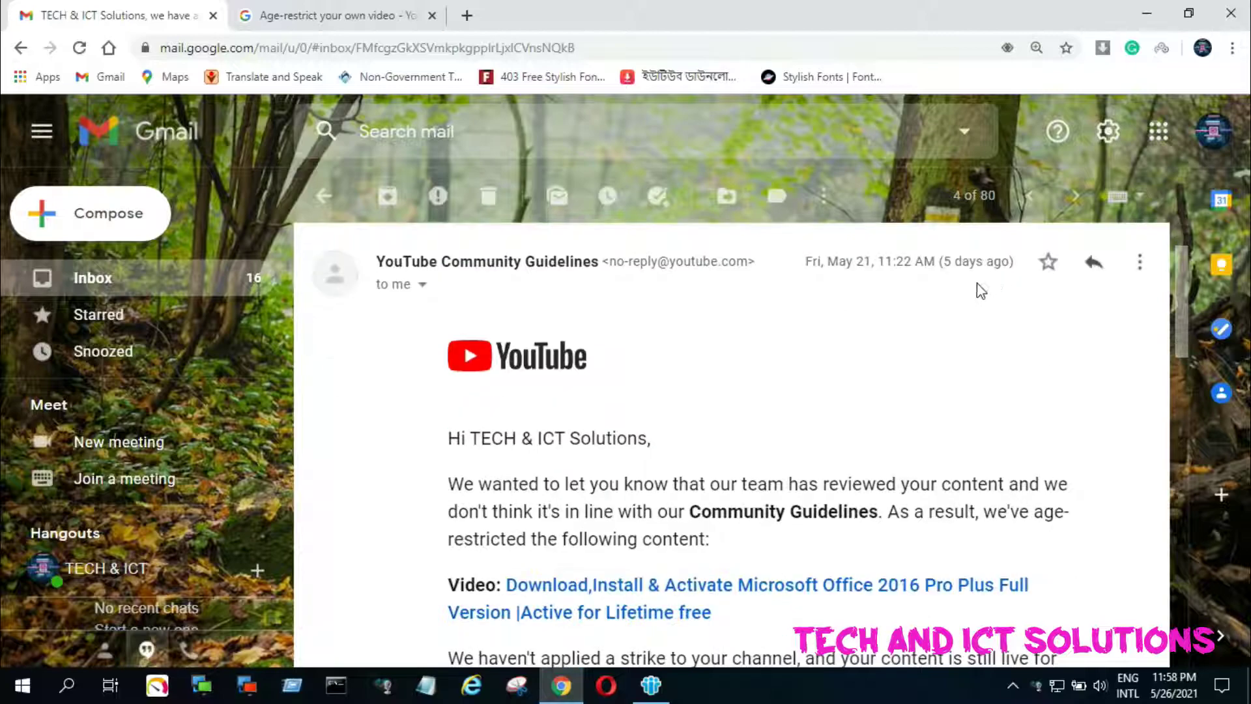
pyautogui.scroll(-2, 980, 289)
pyautogui.scroll(1, 521, 333)
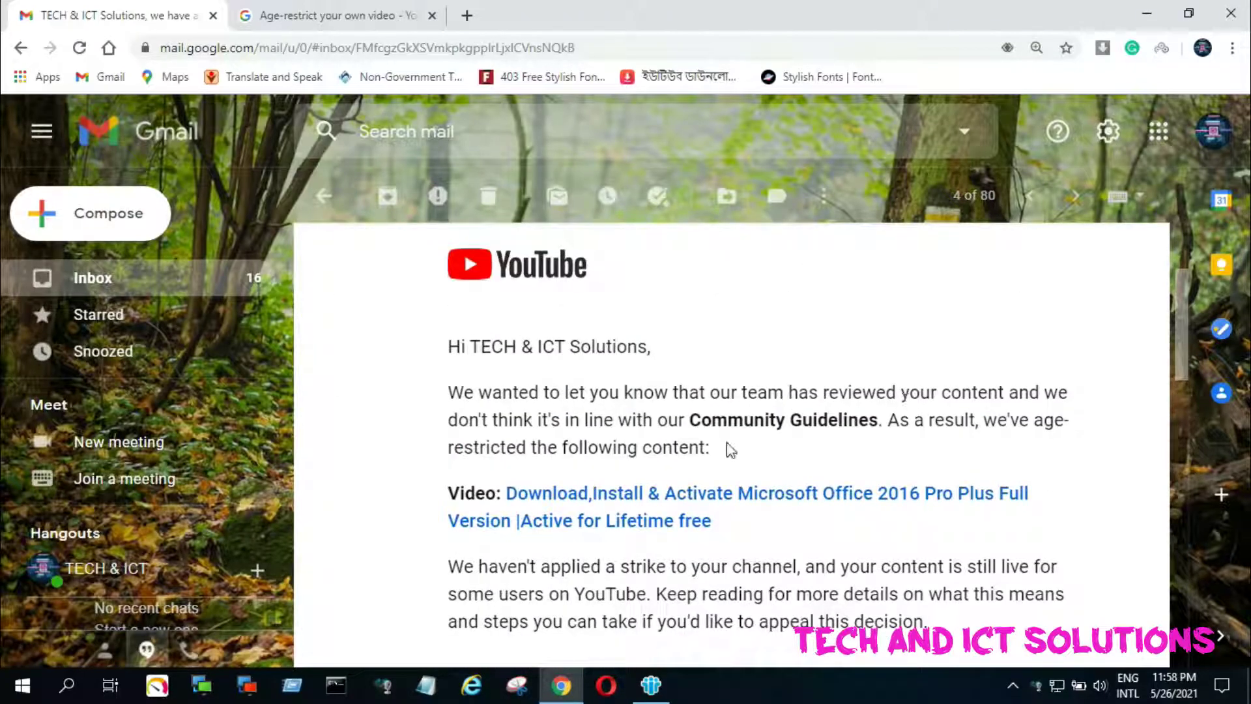
pyautogui.scroll(-1, 730, 450)
# Step: Highlight the restricted video's title line, then return to the inbox
pyautogui.moveTo(443, 398); pyautogui.dragTo(730, 448)
pyautogui.scroll(-3, 733, 448)
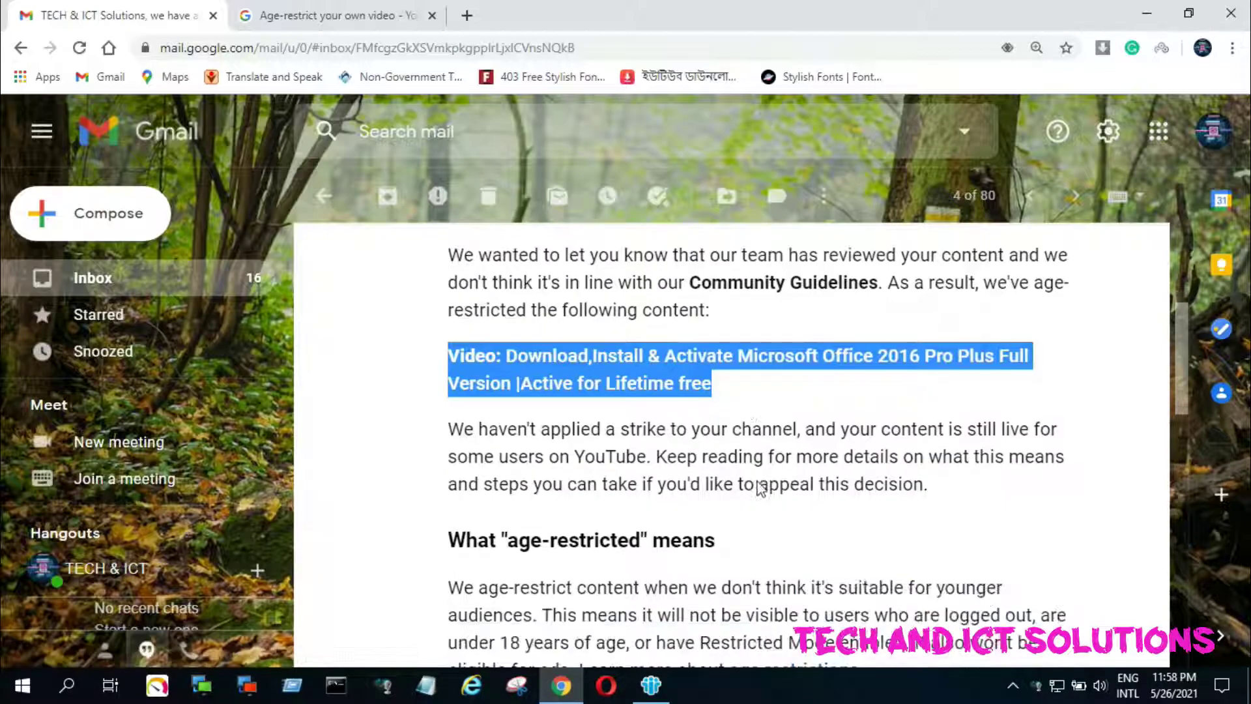
pyautogui.scroll(3, 547, 464)
pyautogui.scroll(3, 684, 447)
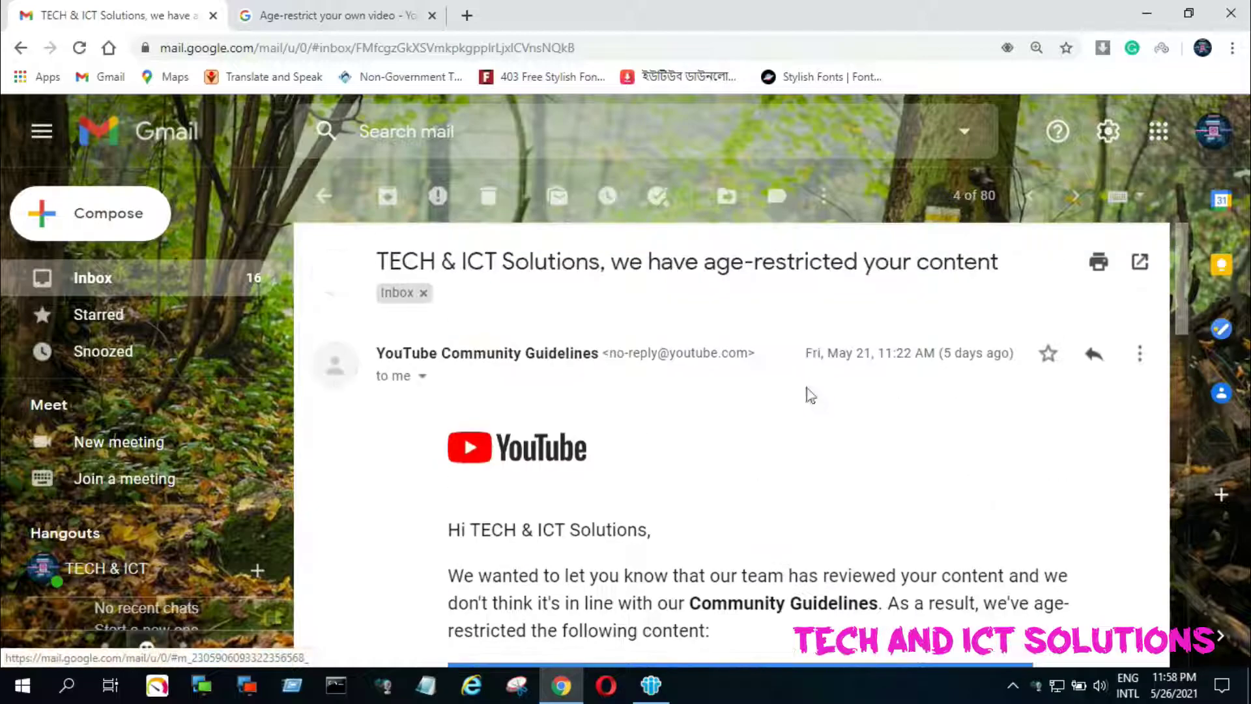
pyautogui.scroll(-4, 727, 447)
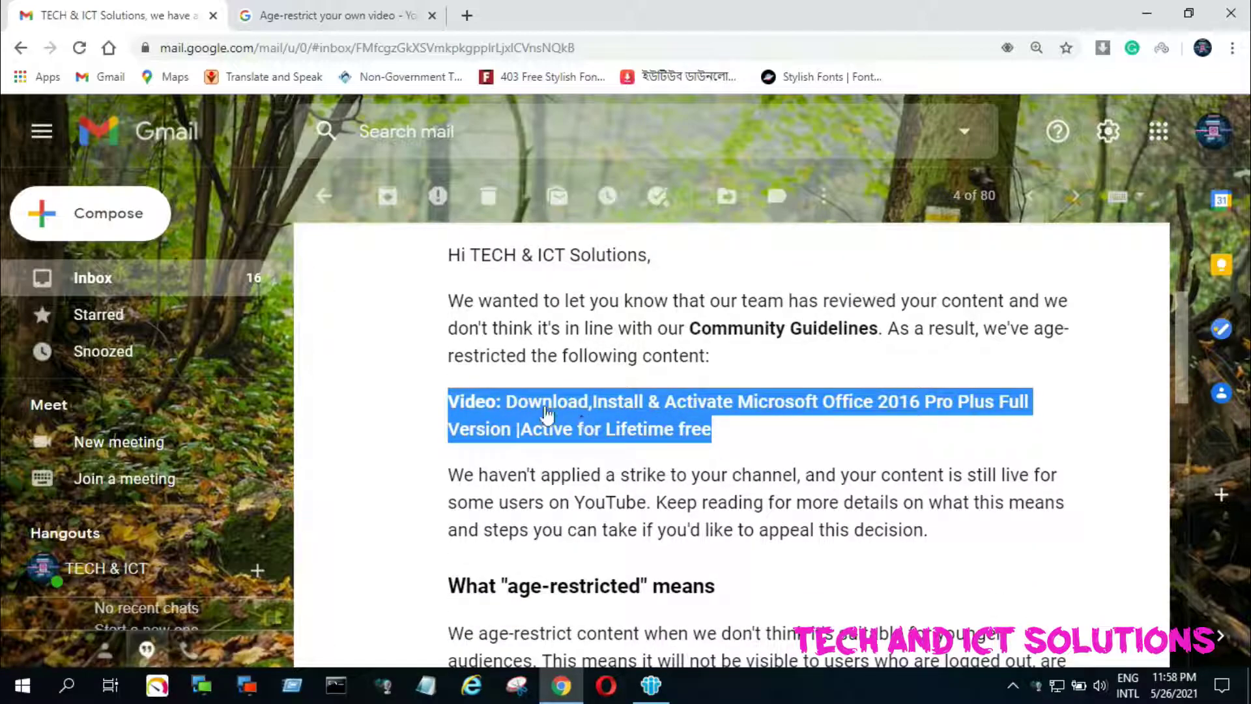
pyautogui.scroll(4, 749, 404)
pyautogui.click(322, 199)
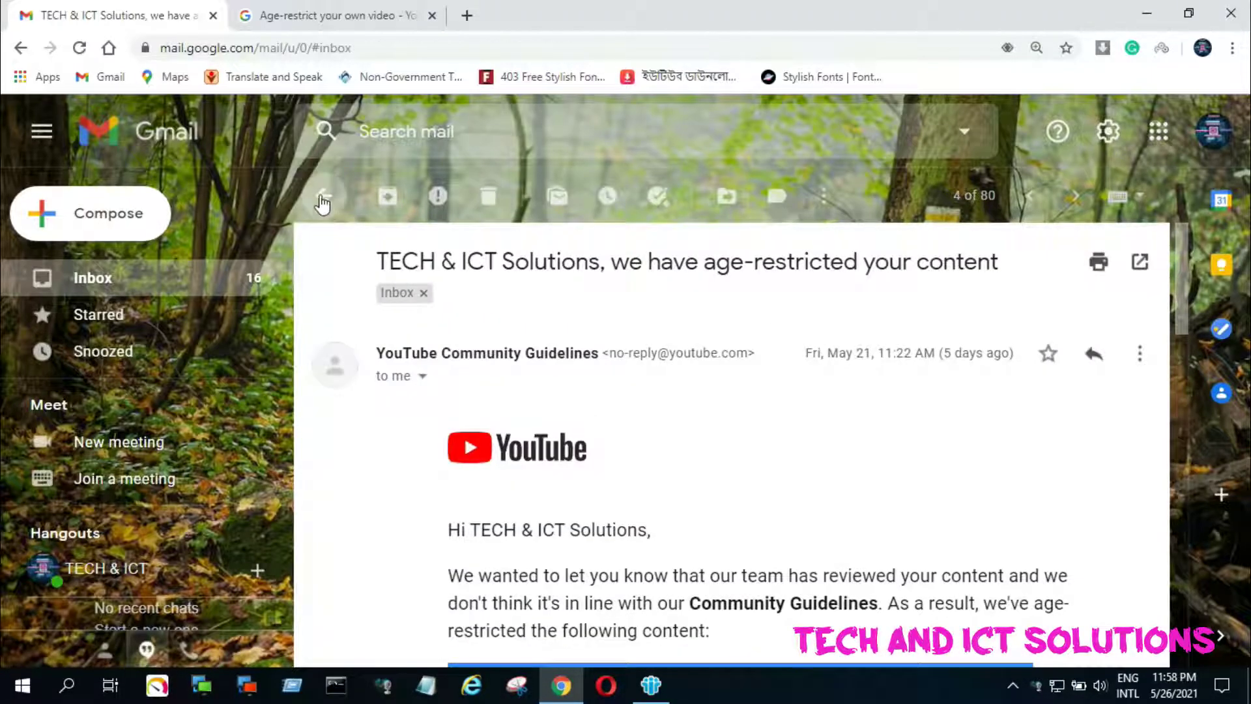
# Step: Open the May 23 age-restriction email and highlight its 'What age-restricted means' heading
pyautogui.click(671, 321)
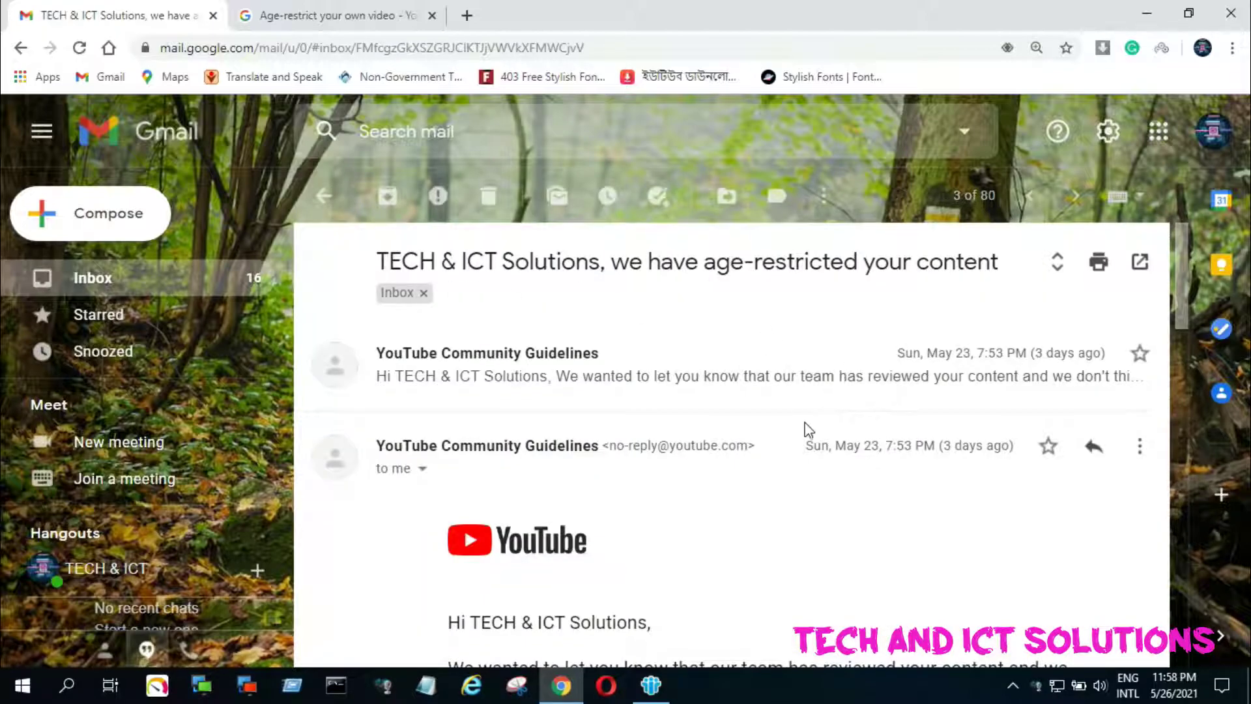
pyautogui.scroll(-4, 808, 430)
pyautogui.scroll(-1, 881, 432)
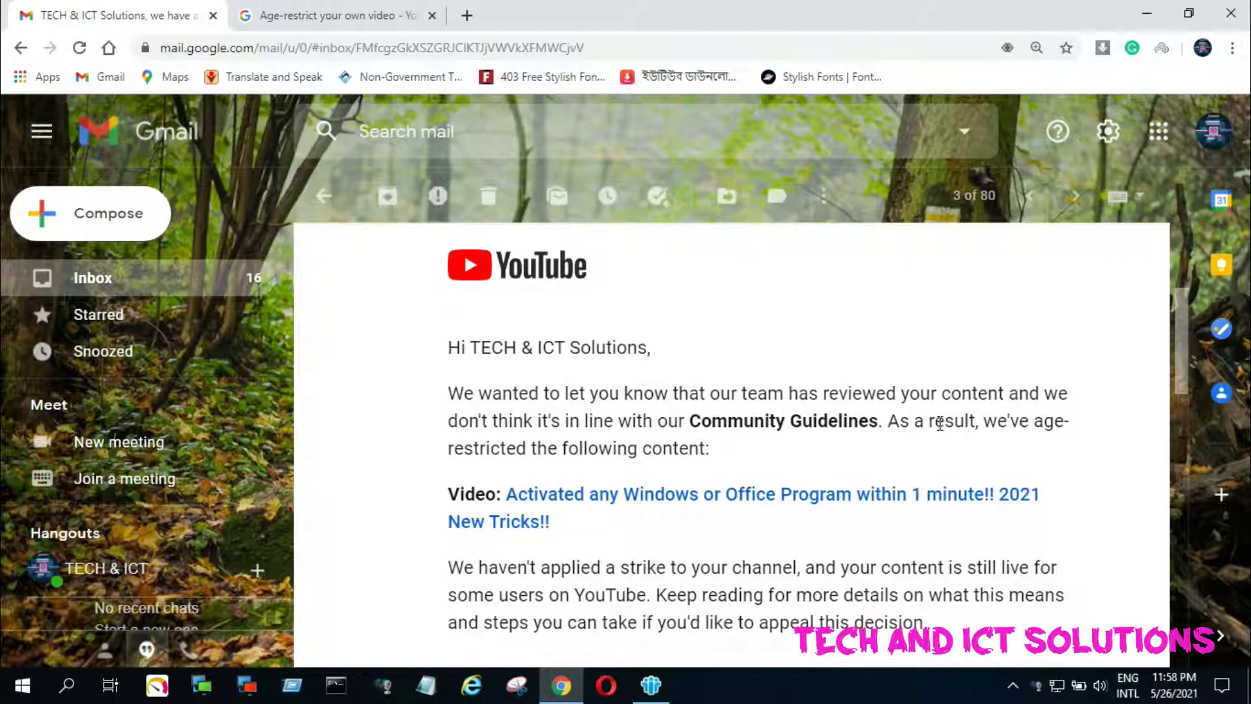
pyautogui.scroll(1, 658, 377)
pyautogui.scroll(-3, 862, 352)
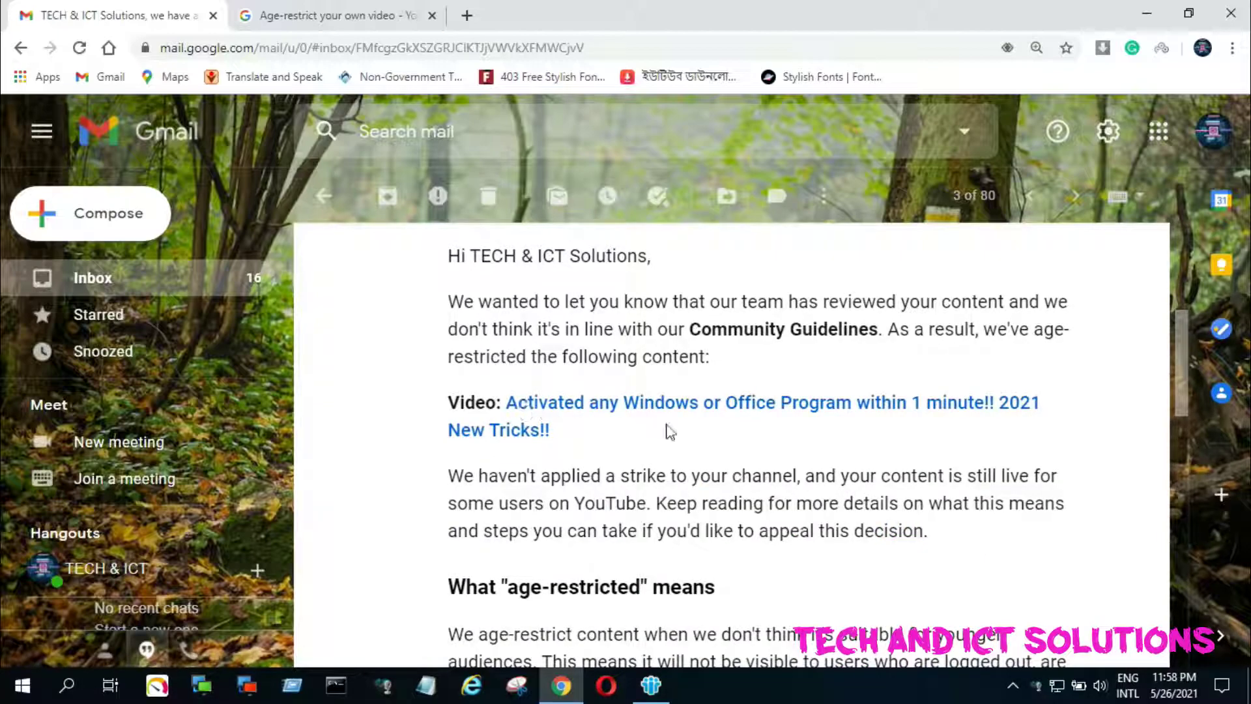
pyautogui.scroll(-3, 709, 438)
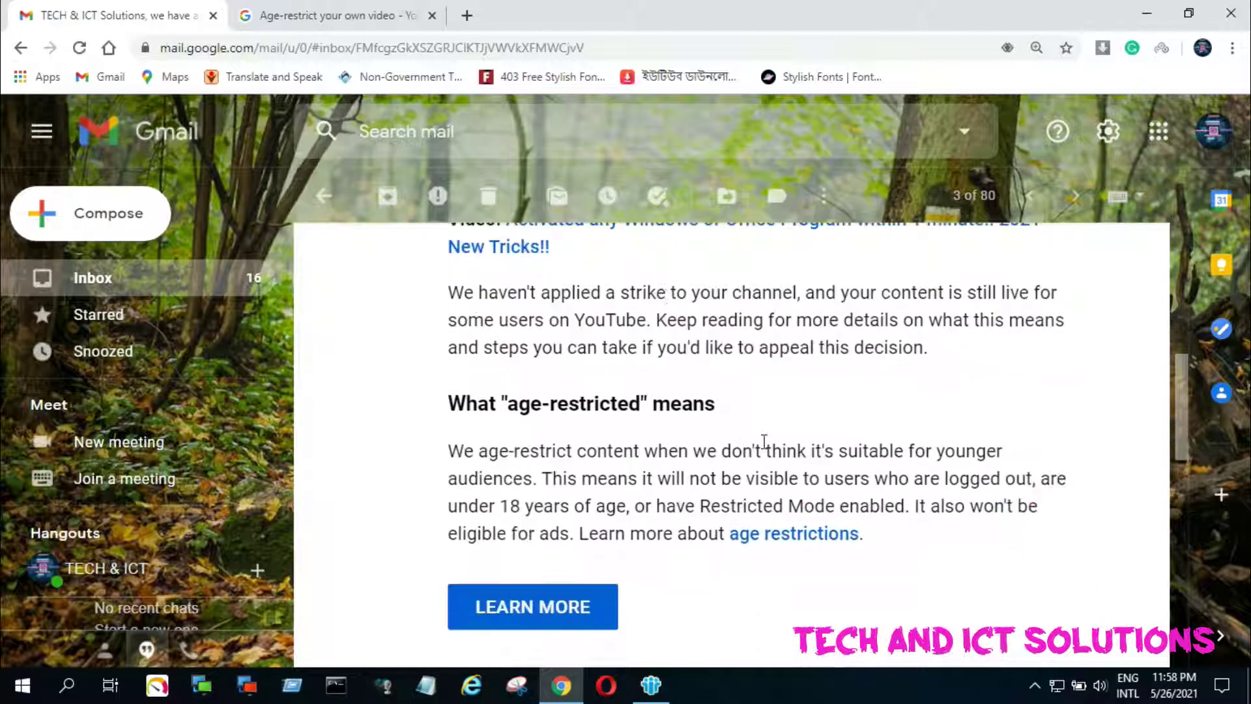
pyautogui.scroll(3, 788, 433)
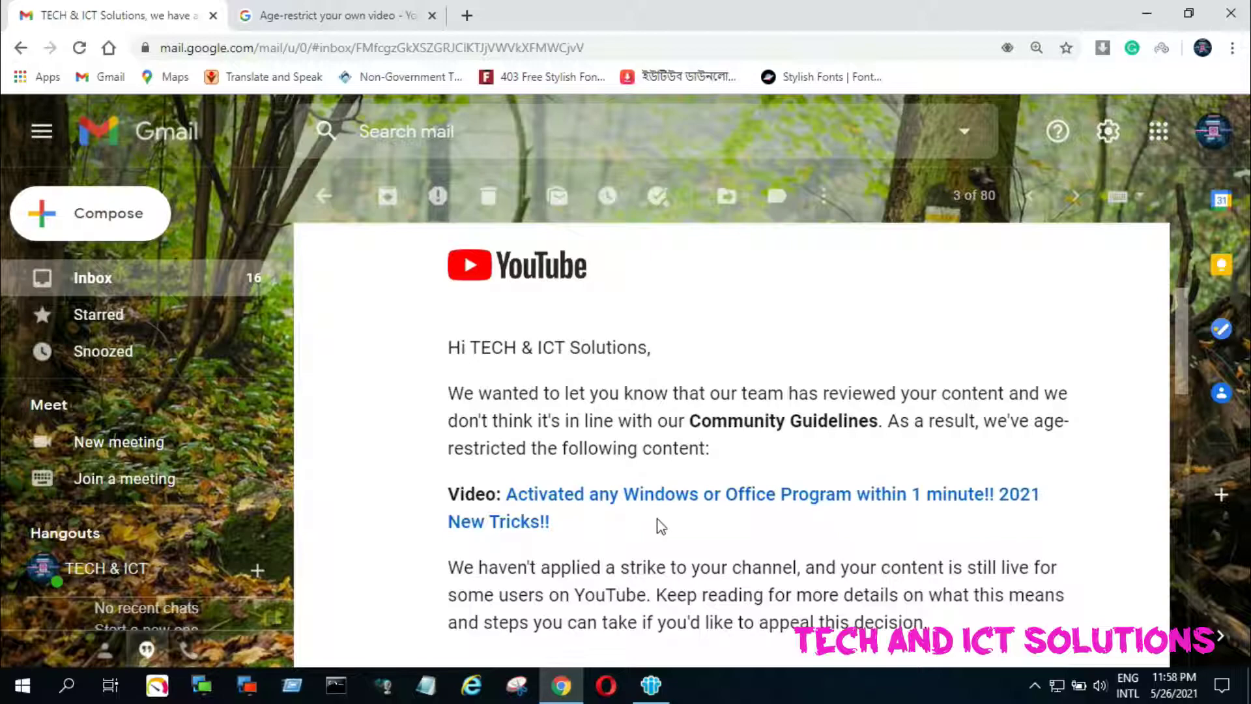
pyautogui.scroll(-4, 660, 525)
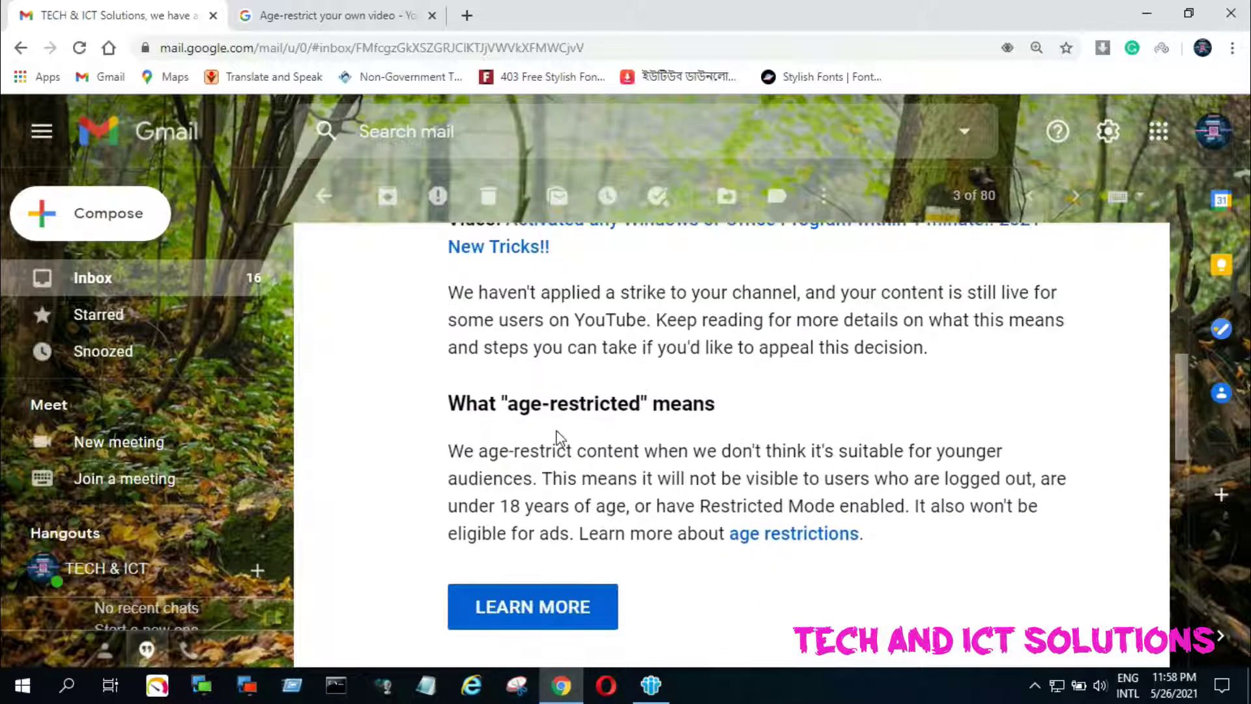
pyautogui.scroll(-1, 645, 436)
pyautogui.moveTo(443, 312); pyautogui.dragTo(718, 340)
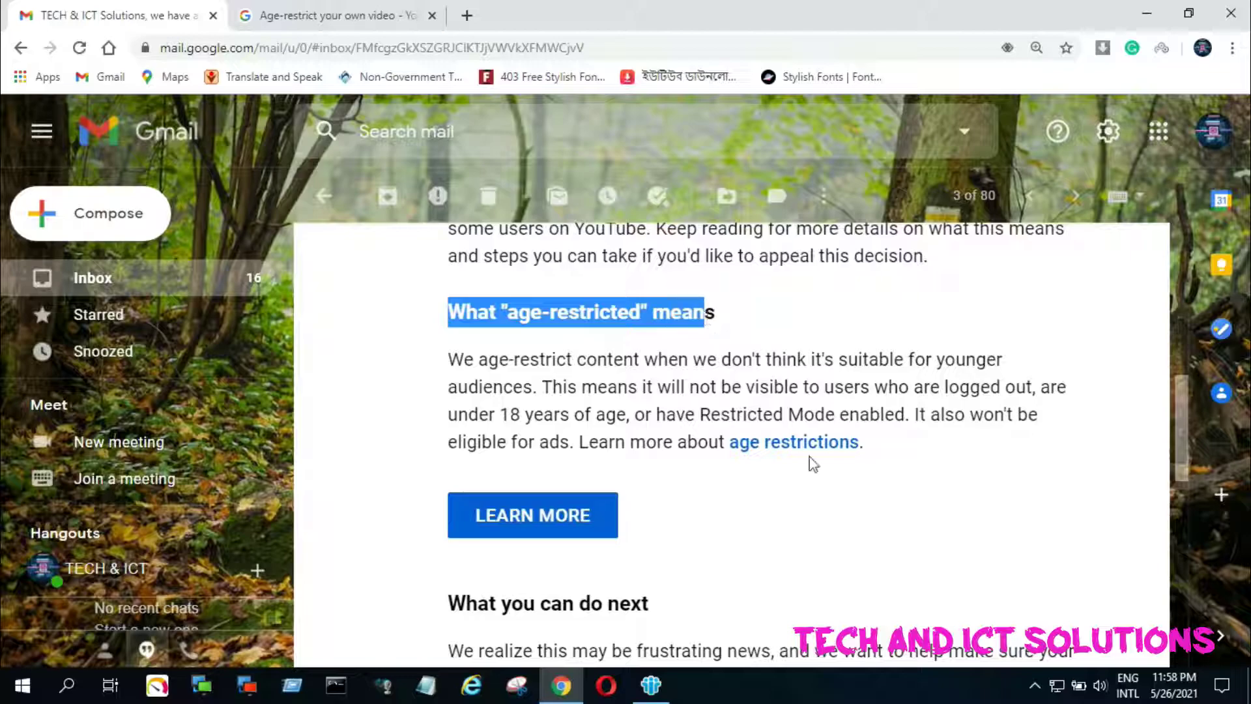
# Step: Switch to the 'Age-restrict your own video' help article and scroll to its content list
pyautogui.click(347, 17)
pyautogui.scroll(1, 478, 249)
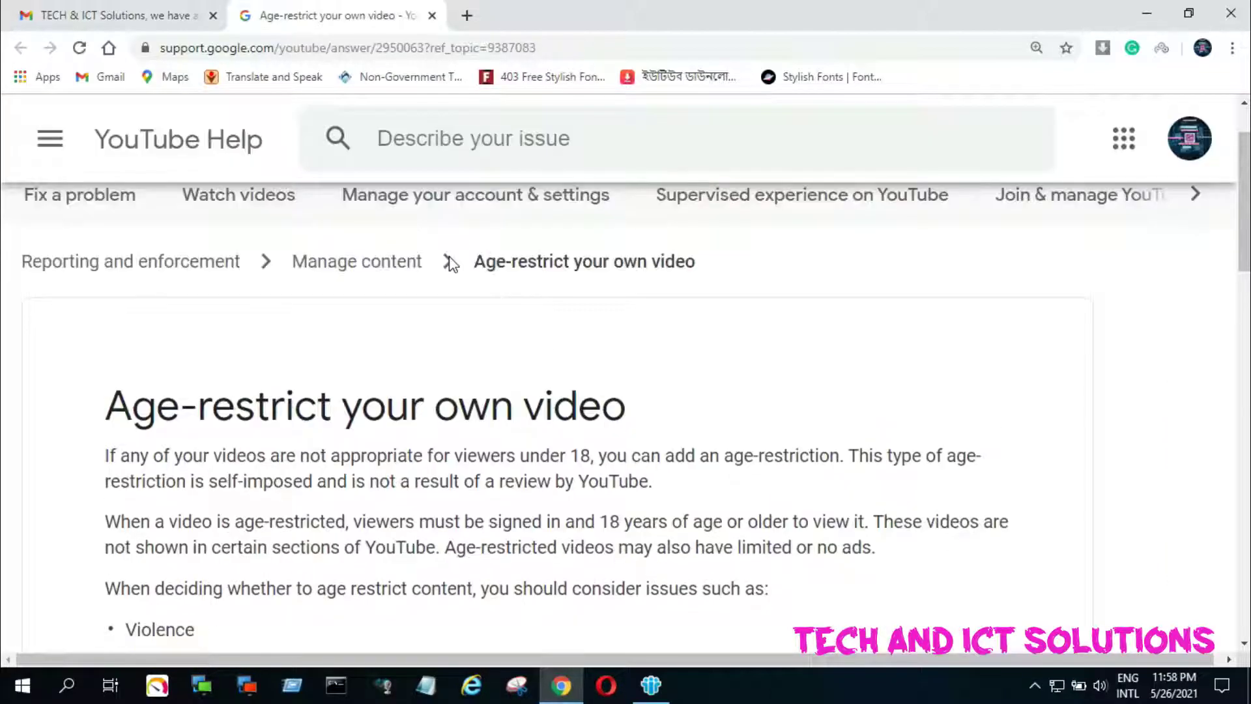
pyautogui.scroll(-1, 447, 265)
pyautogui.scroll(2, 502, 271)
pyautogui.scroll(-2, 508, 271)
pyautogui.scroll(-1, 508, 271)
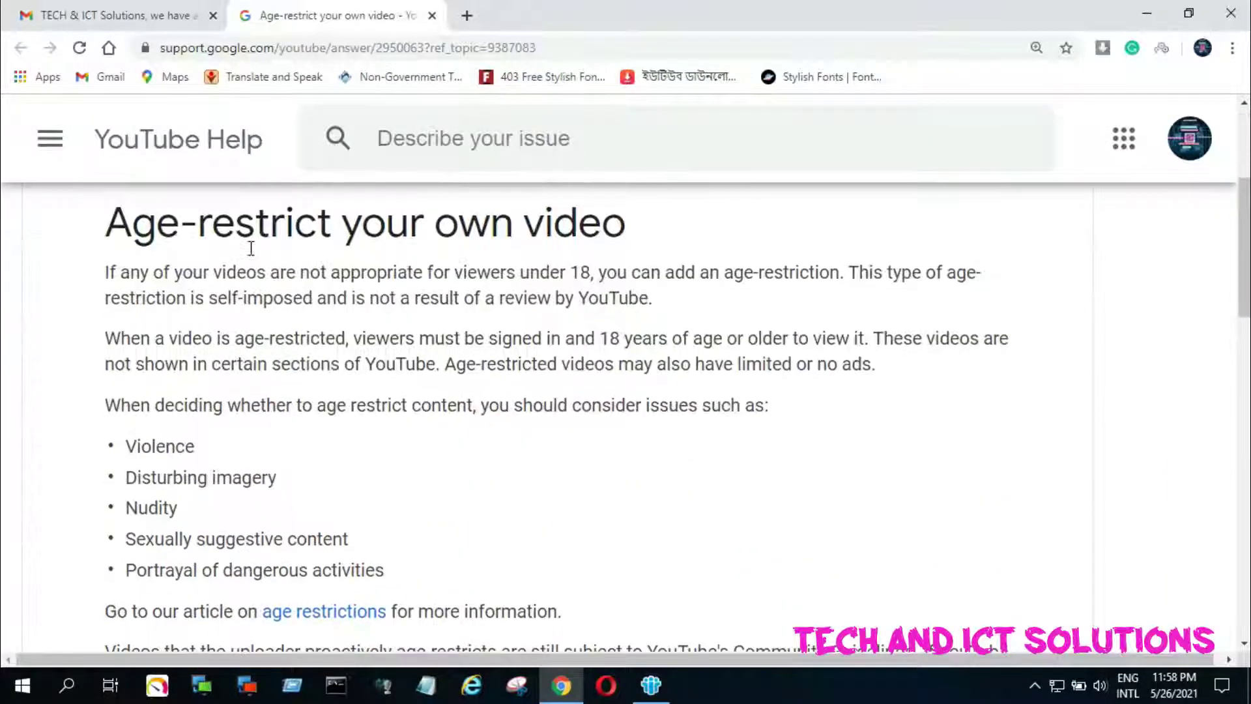
pyautogui.scroll(1, 248, 246)
pyautogui.moveTo(92, 296); pyautogui.dragTo(667, 315)
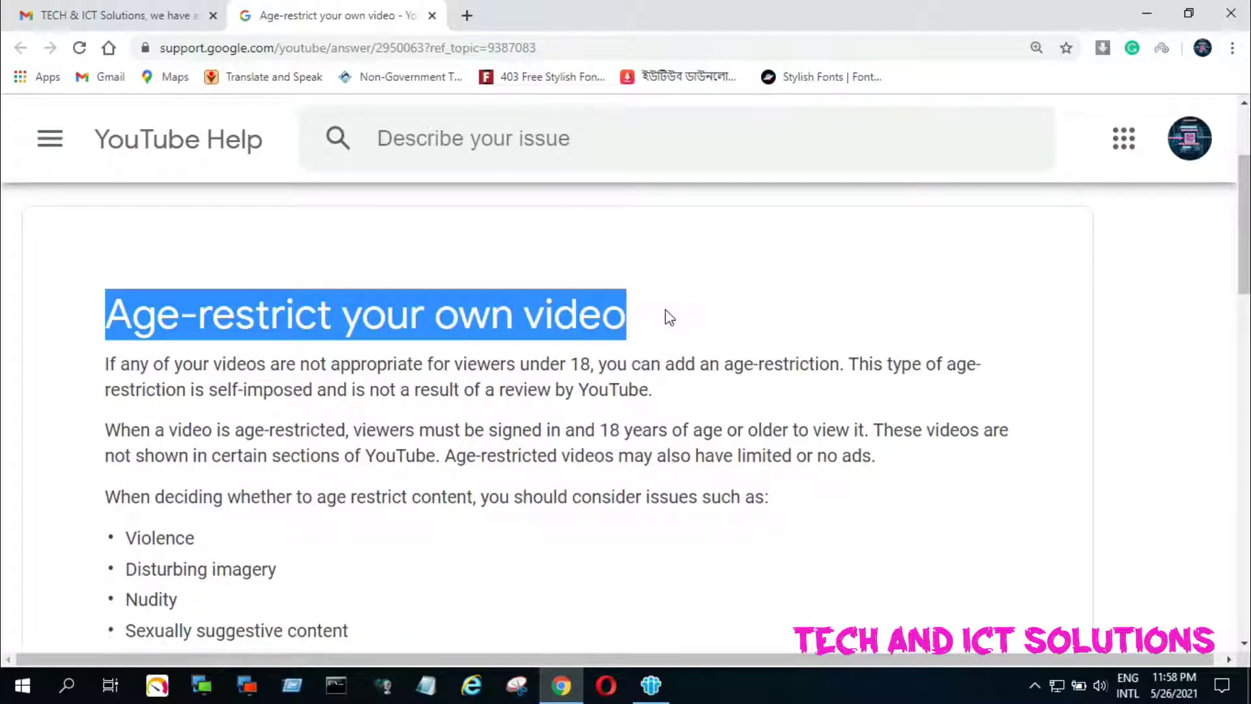
pyautogui.scroll(-3, 673, 310)
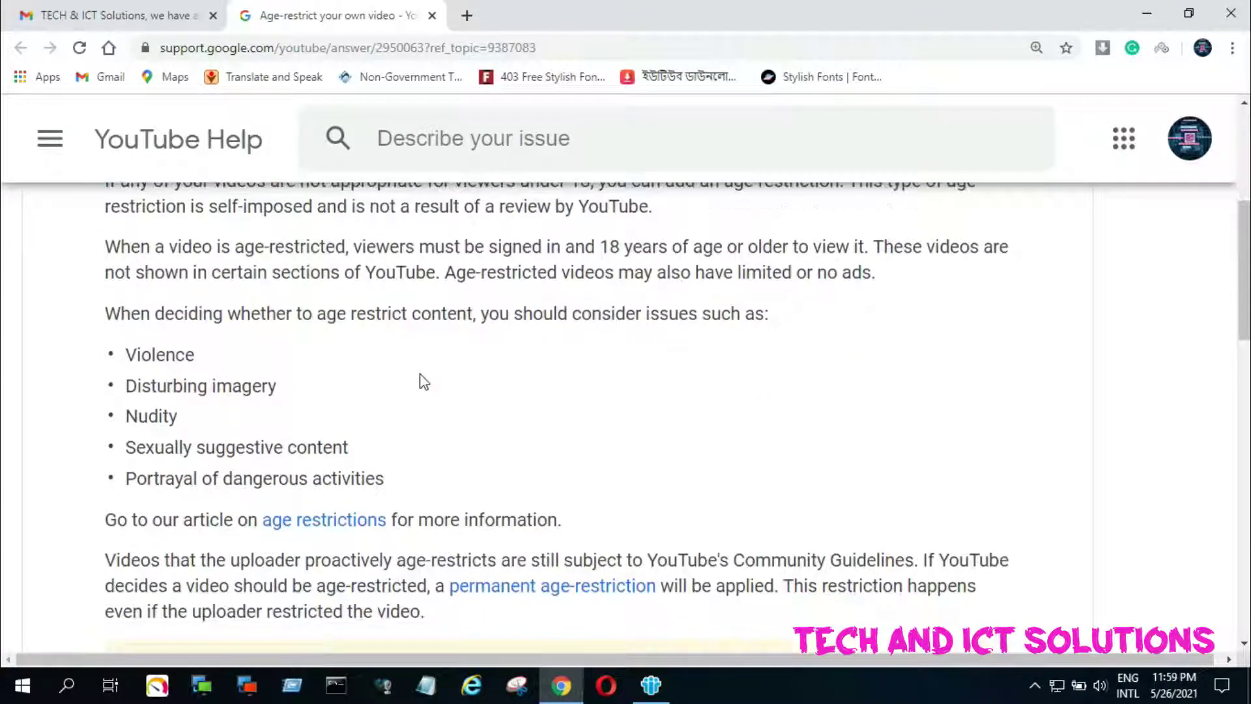
# Step: Highlight the Violence, Disturbing imagery, Nudity, Sexually suggestive content and Portrayal of dangerous activities items
pyautogui.moveTo(133, 357); pyautogui.dragTo(236, 355)
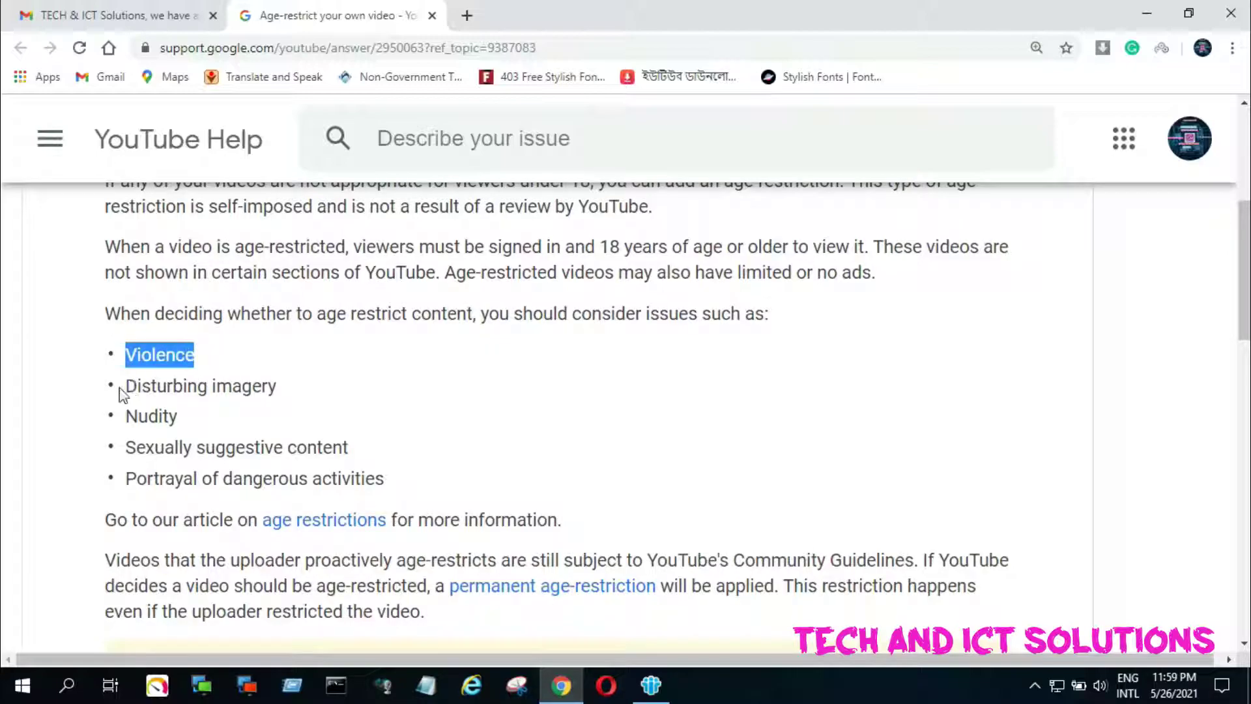
pyautogui.moveTo(122, 391); pyautogui.dragTo(267, 388)
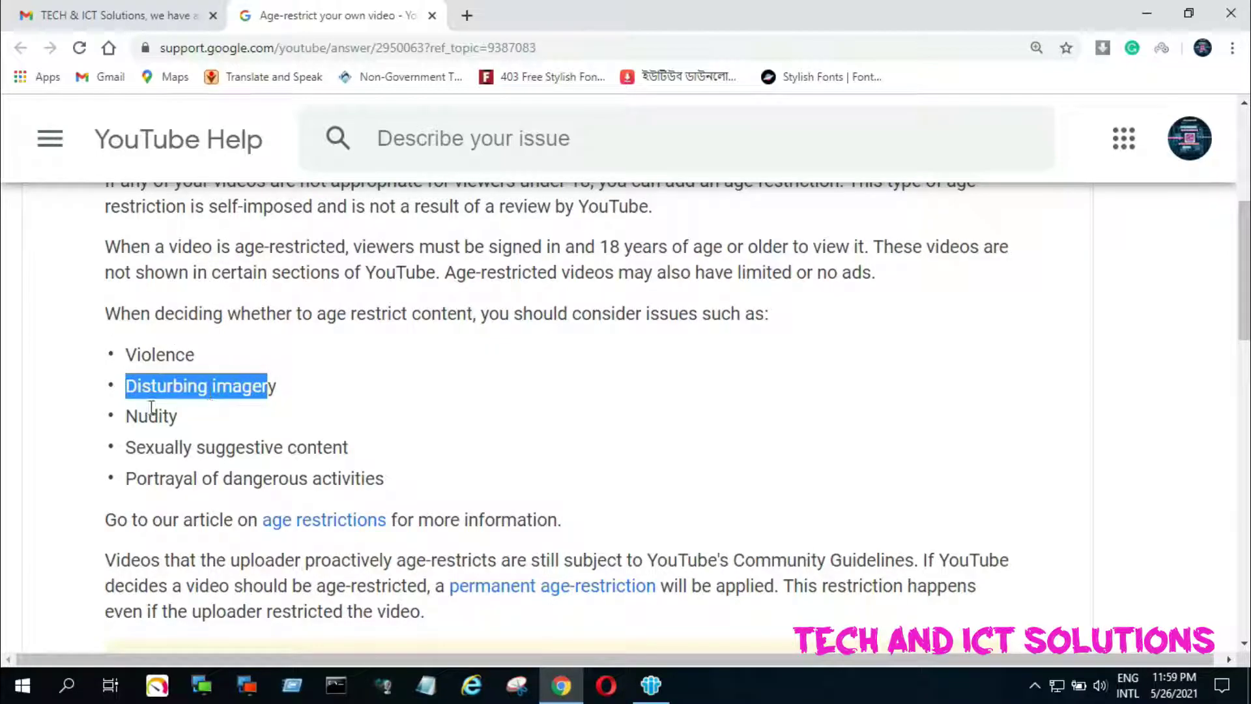
pyautogui.moveTo(127, 423); pyautogui.dragTo(194, 424)
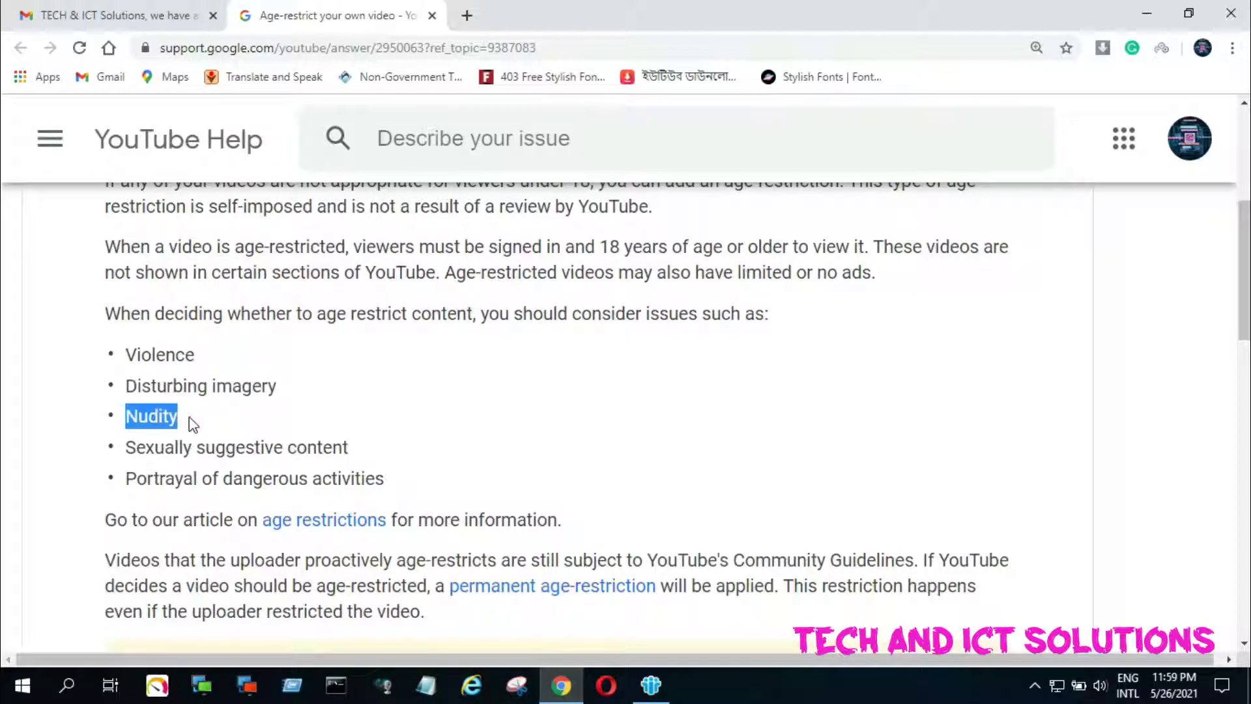
pyautogui.moveTo(120, 449); pyautogui.dragTo(358, 456)
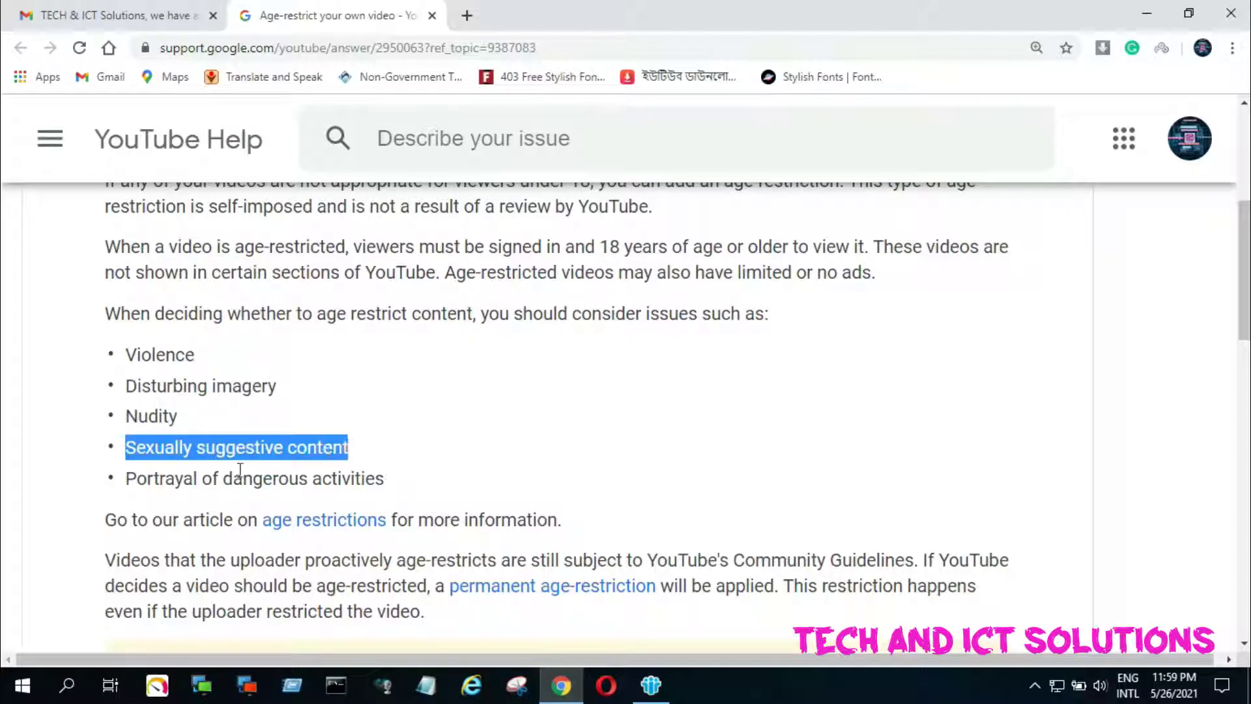
pyautogui.moveTo(125, 480); pyautogui.dragTo(428, 499)
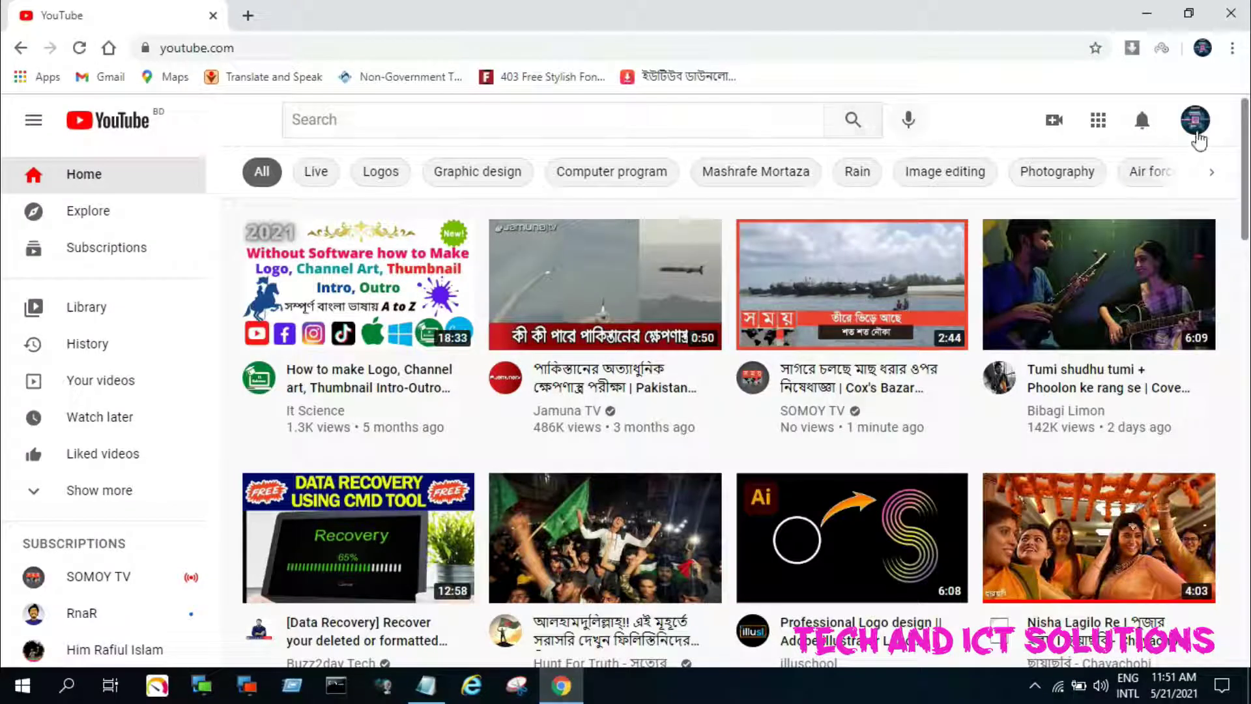
# Step: Open YouTube Studio from the account menu and go to the channel's uploaded videos
pyautogui.click(1195, 122)
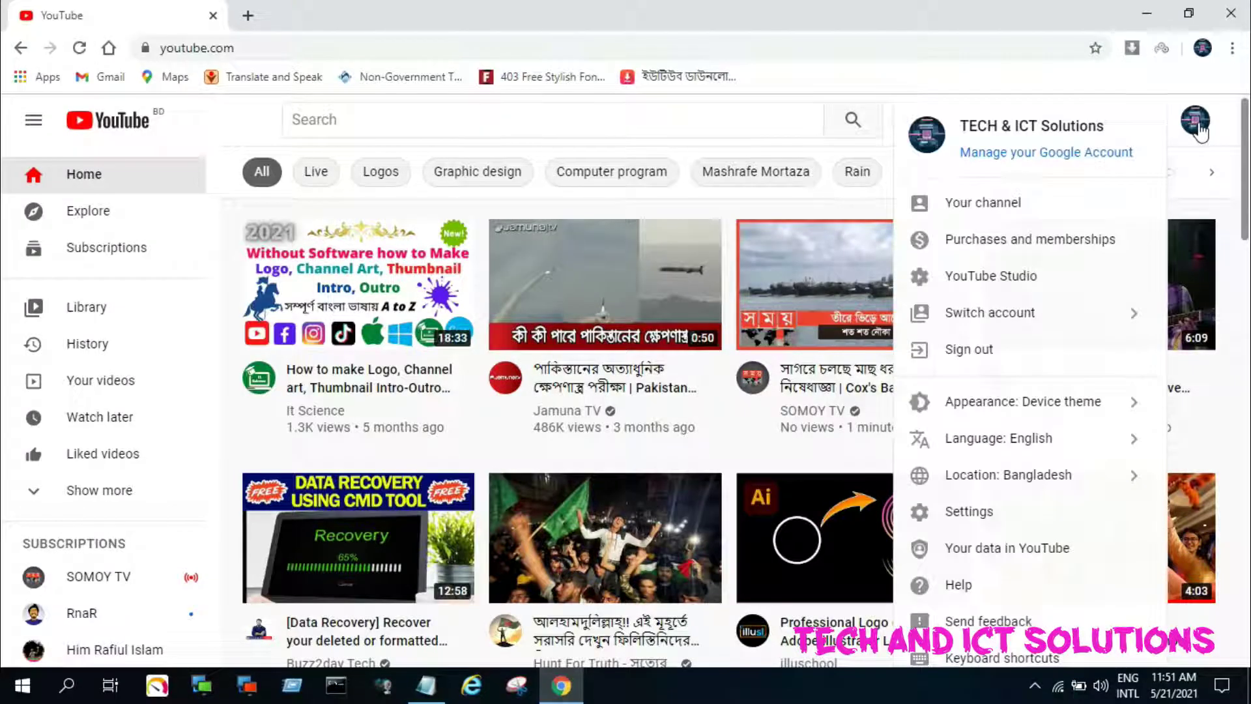
pyautogui.click(1001, 280)
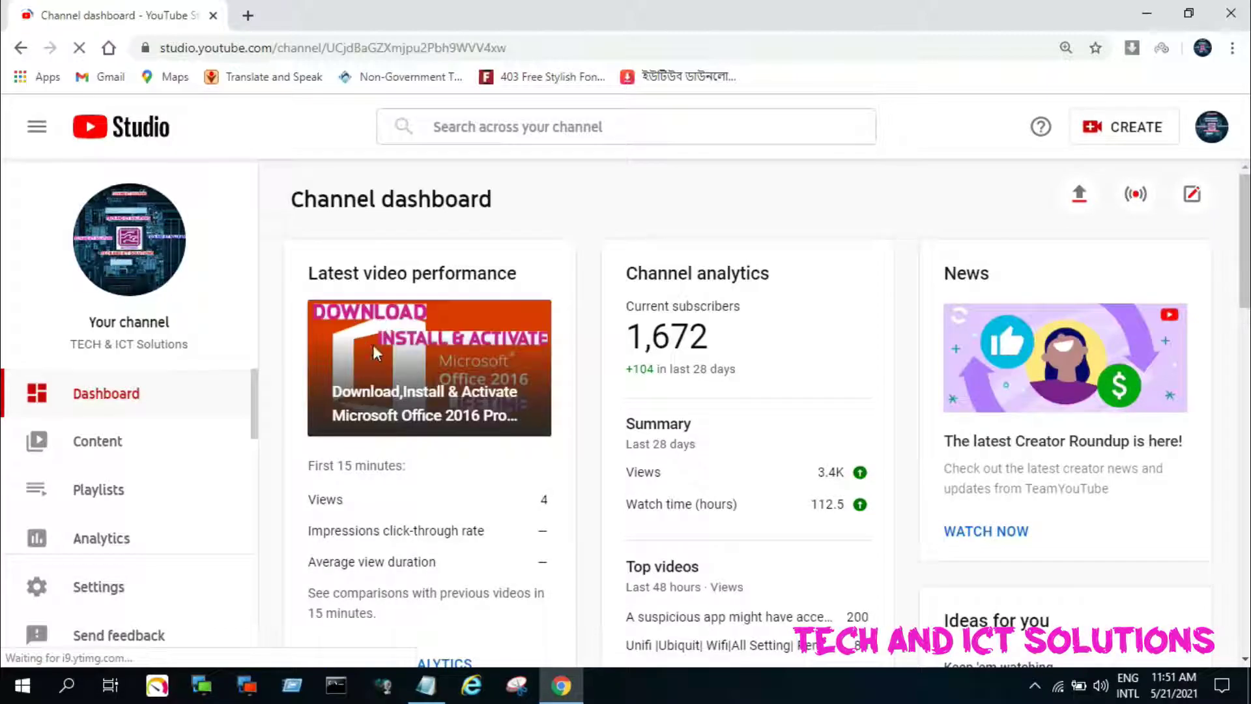
pyautogui.scroll(-8, 716, 352)
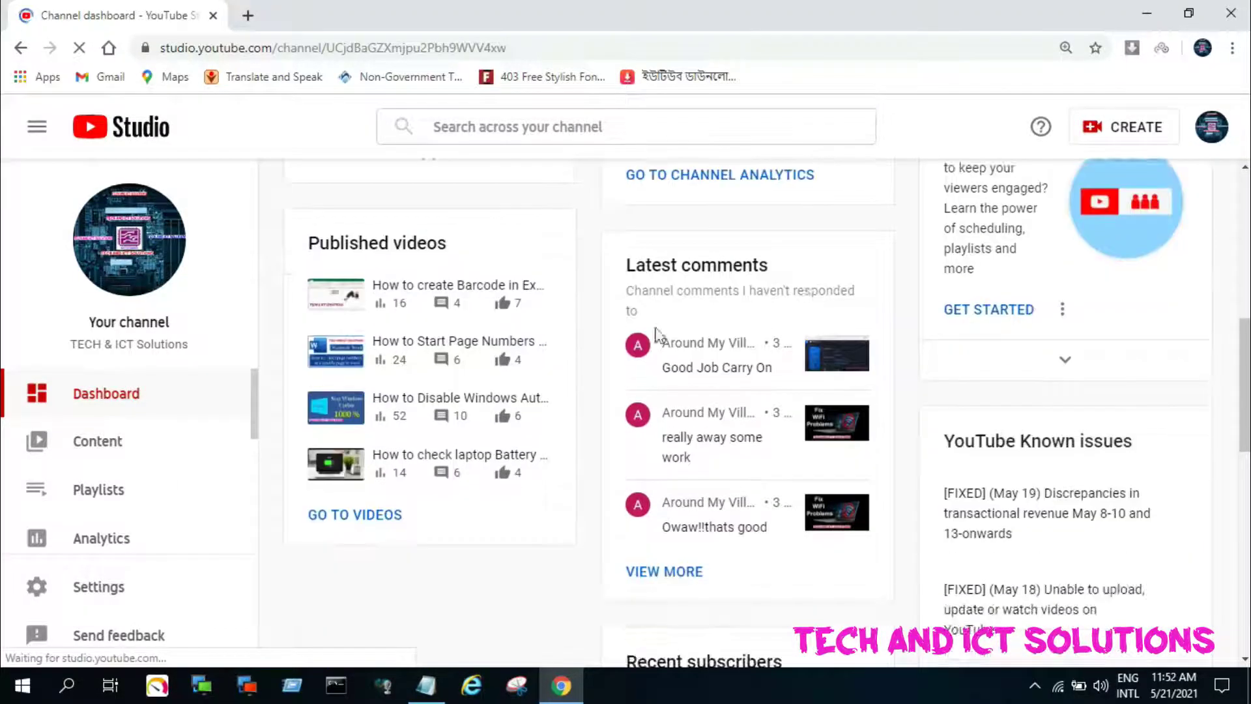
pyautogui.click(97, 443)
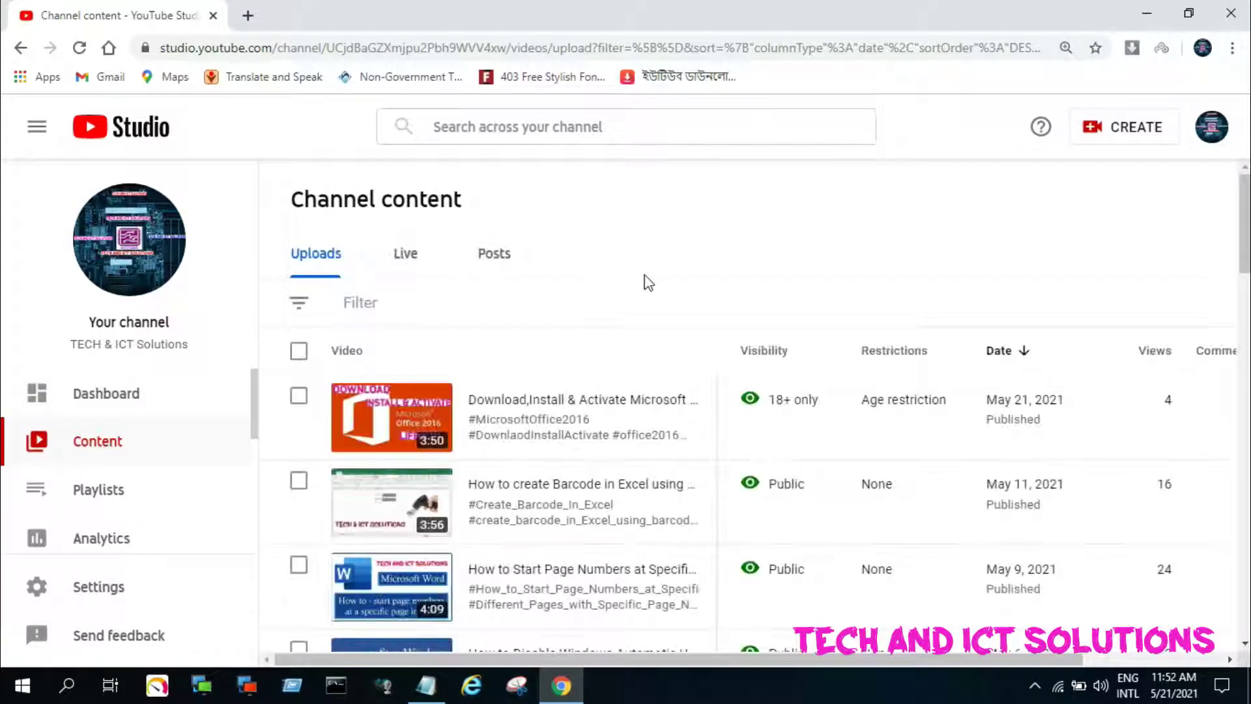
# Step: Scroll through the uploads and check the Restrictions column, where the Office 2016 video shows 18+ only
pyautogui.scroll(-1, 873, 349)
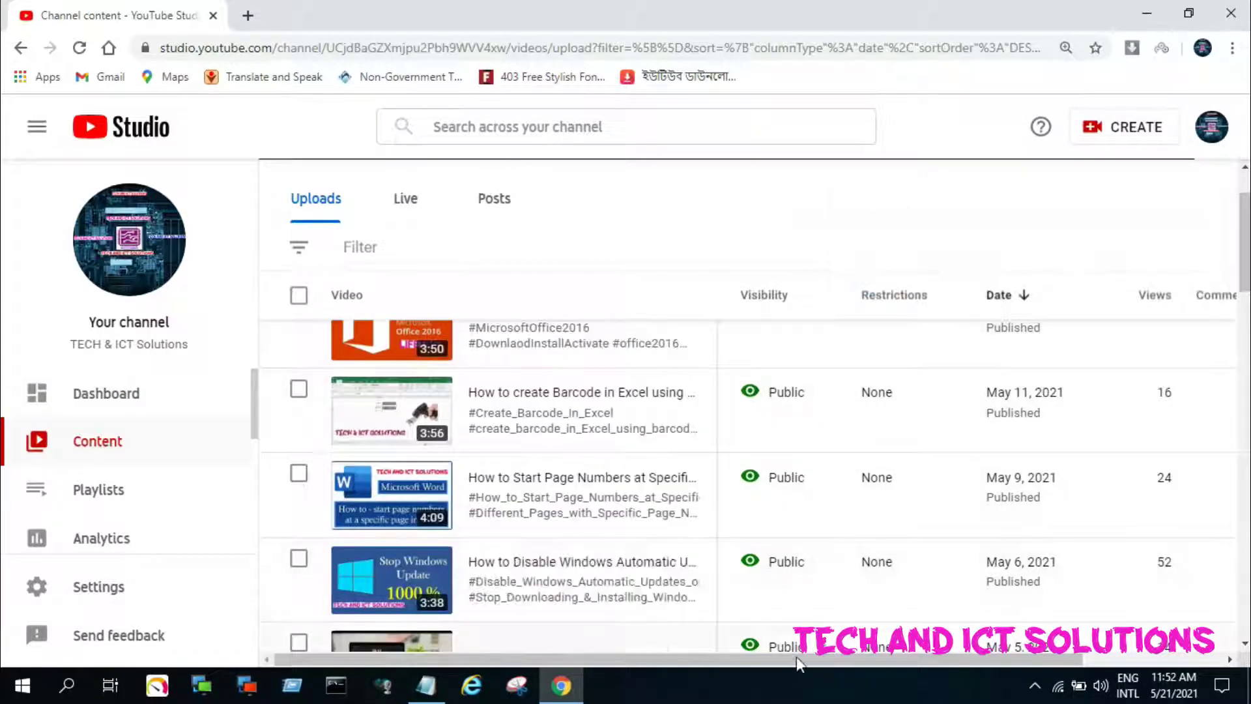
pyautogui.moveTo(796, 656)
pyautogui.mouseDown()
pyautogui.moveTo(847, 654)
pyautogui.moveTo(801, 655)
pyautogui.mouseUp()
pyautogui.scroll(1, 855, 479)
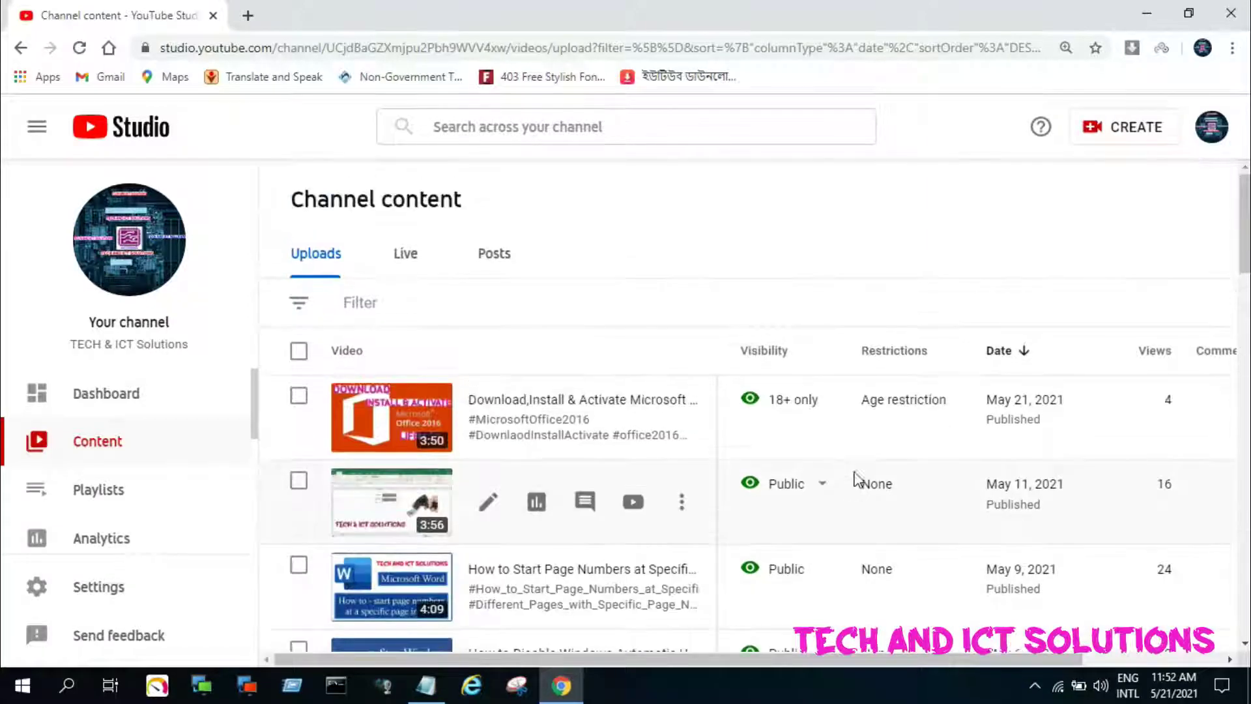
pyautogui.moveTo(949, 425)
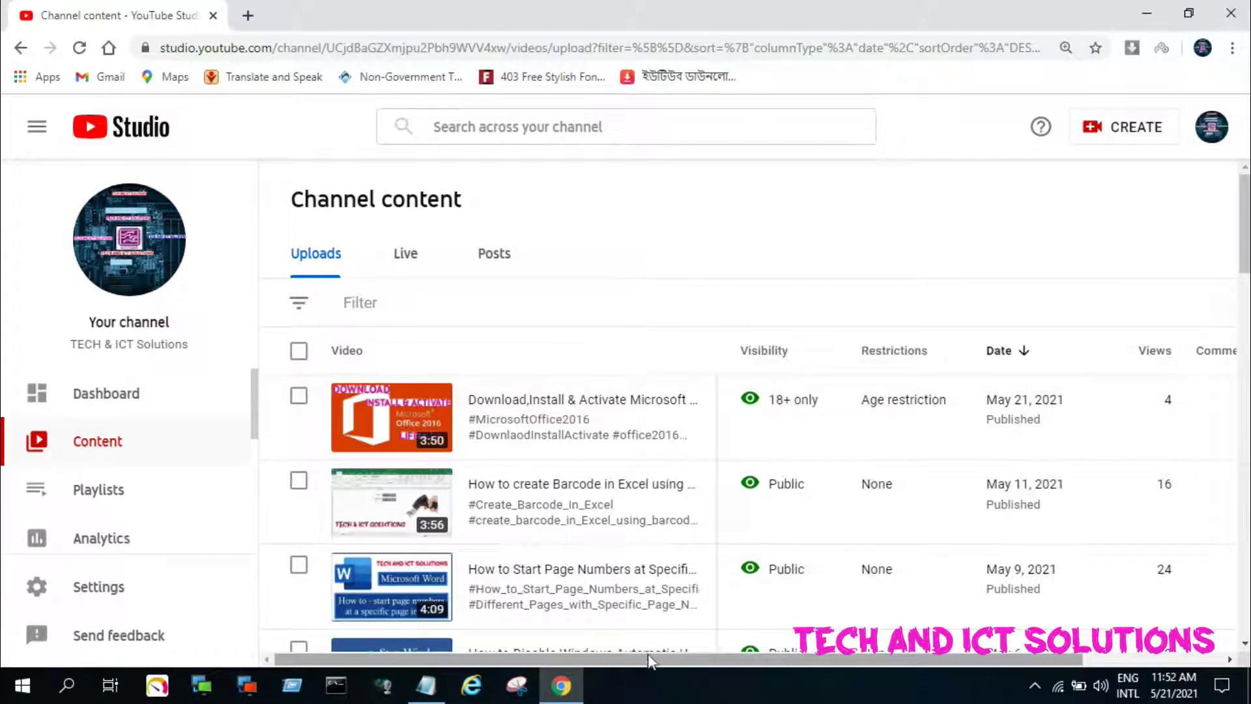
pyautogui.scroll(-10, 779, 413)
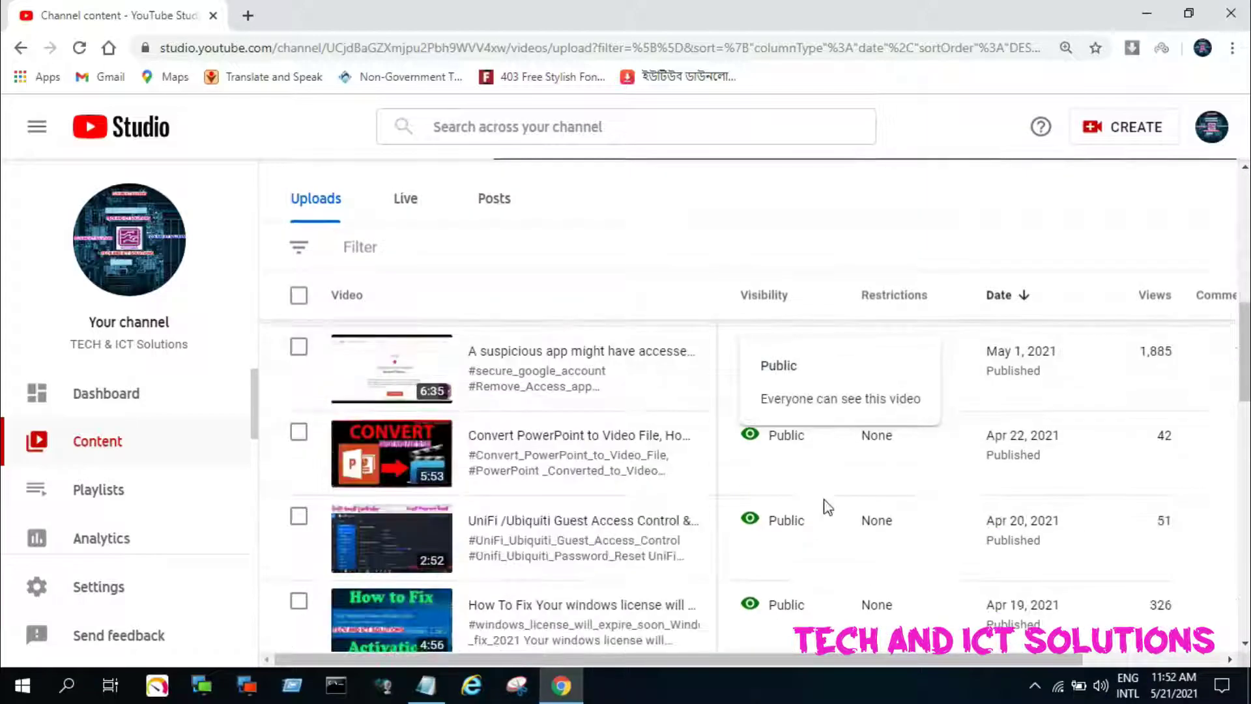
pyautogui.scroll(-3, 827, 507)
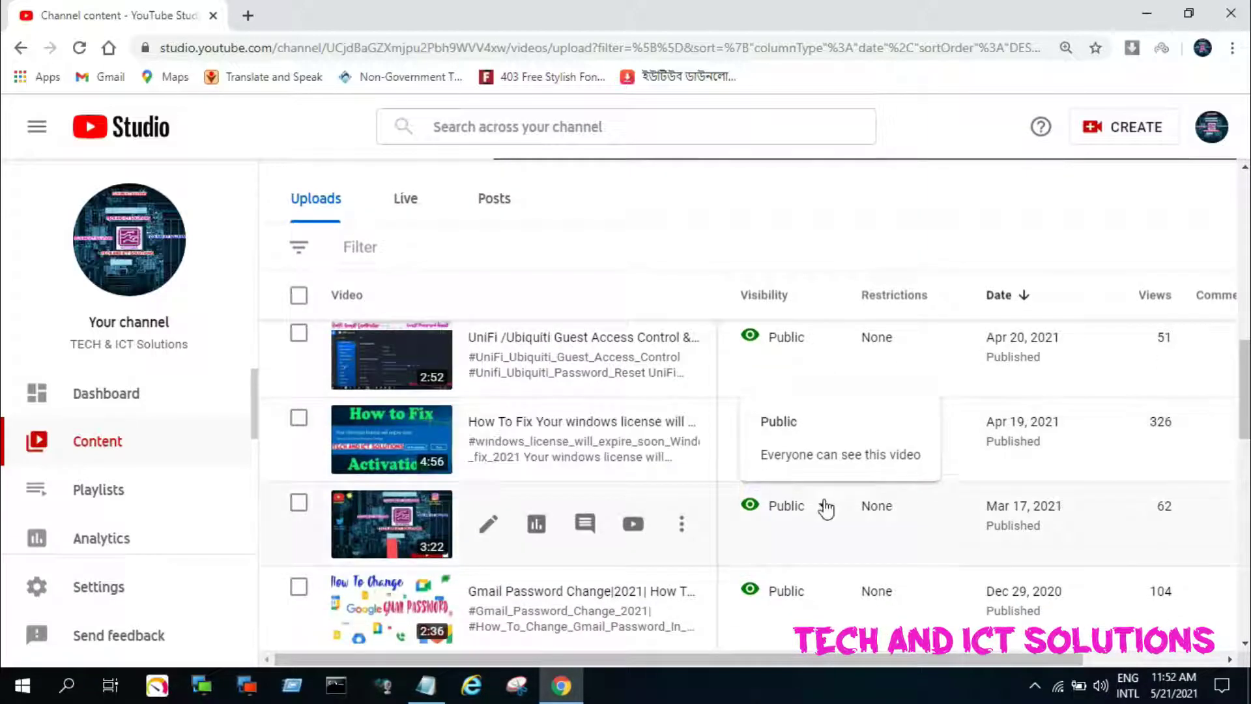
pyautogui.scroll(-6, 826, 507)
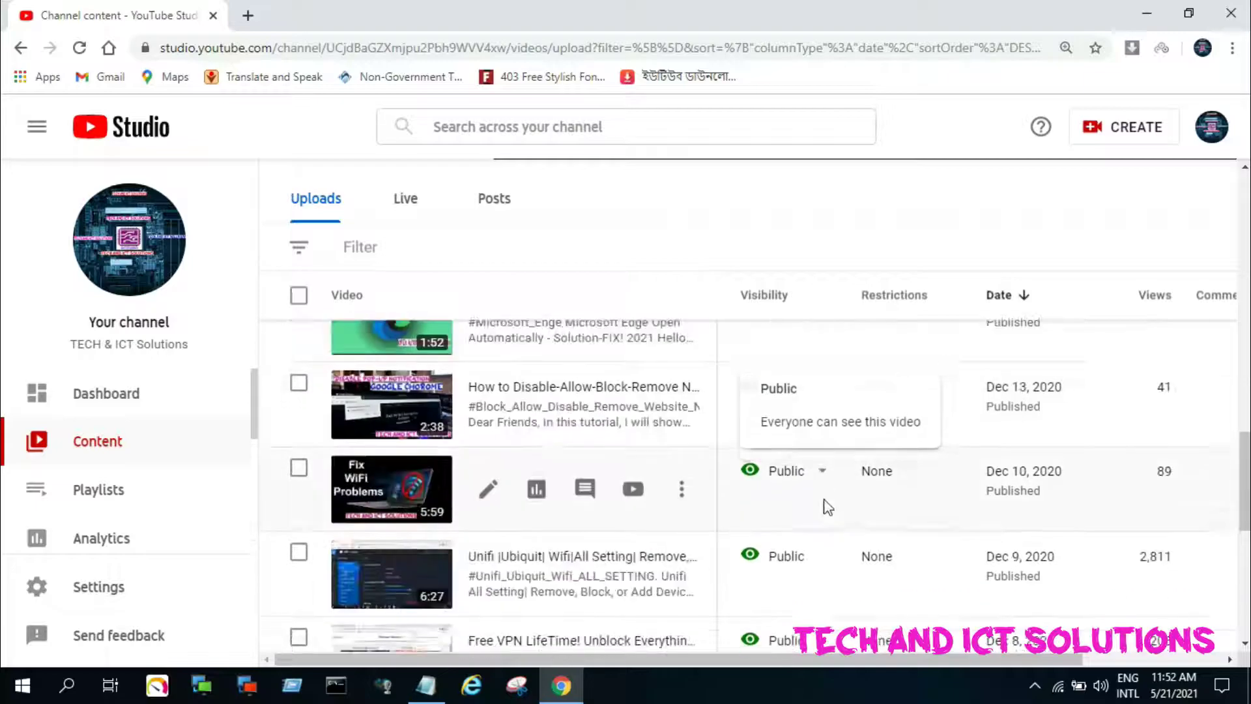
pyautogui.scroll(-1, 828, 507)
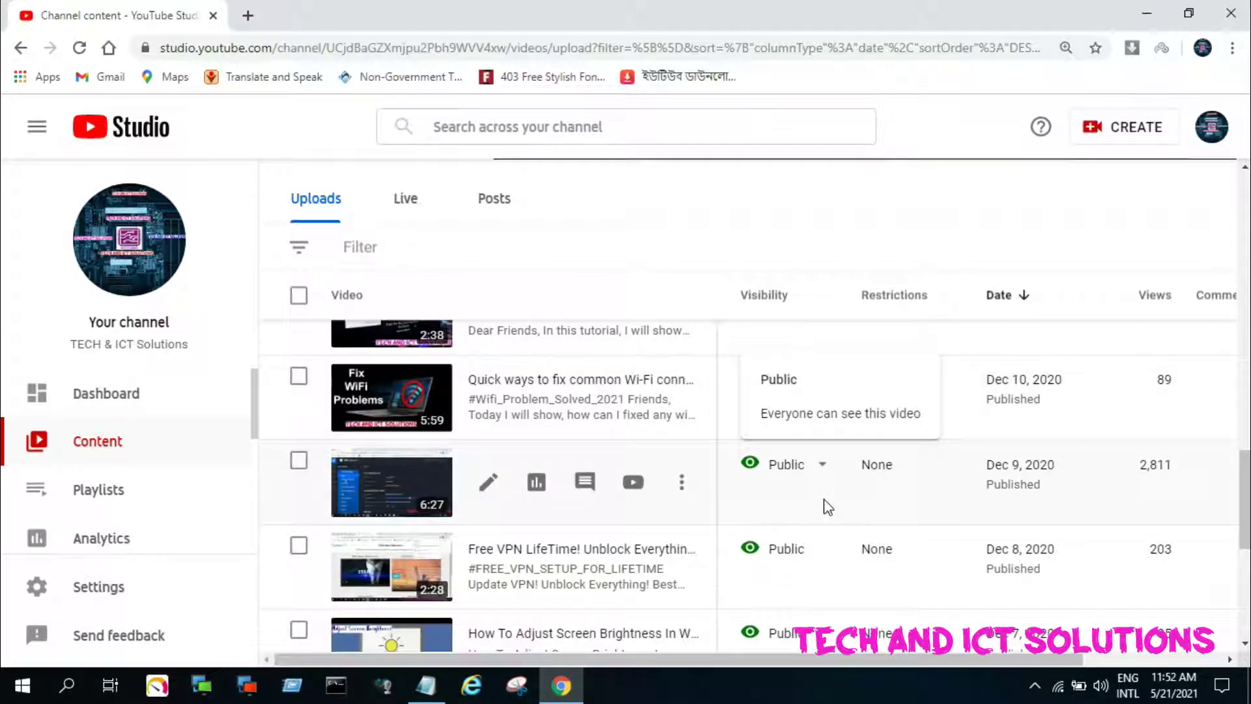
pyautogui.scroll(15, 827, 507)
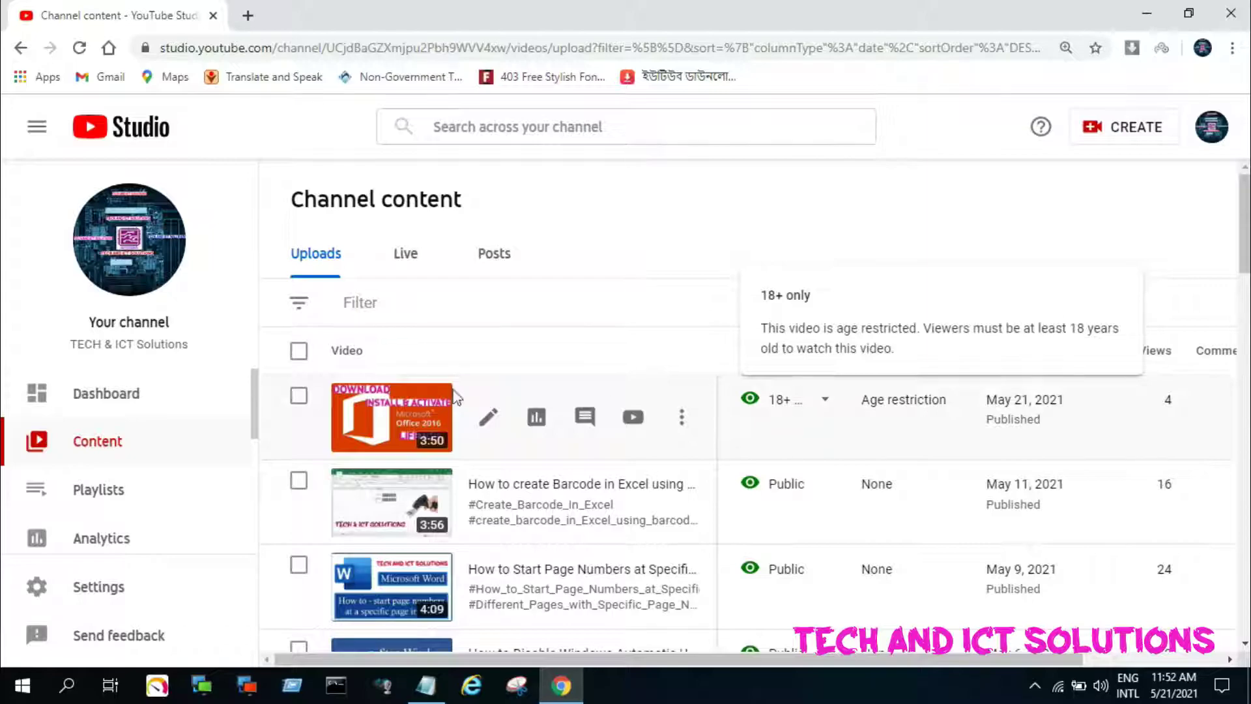
# Step: Start an appeal on the Office 2016 video's age restriction and ready the reason box beside the Notepad letter
pyautogui.click(120, 393)
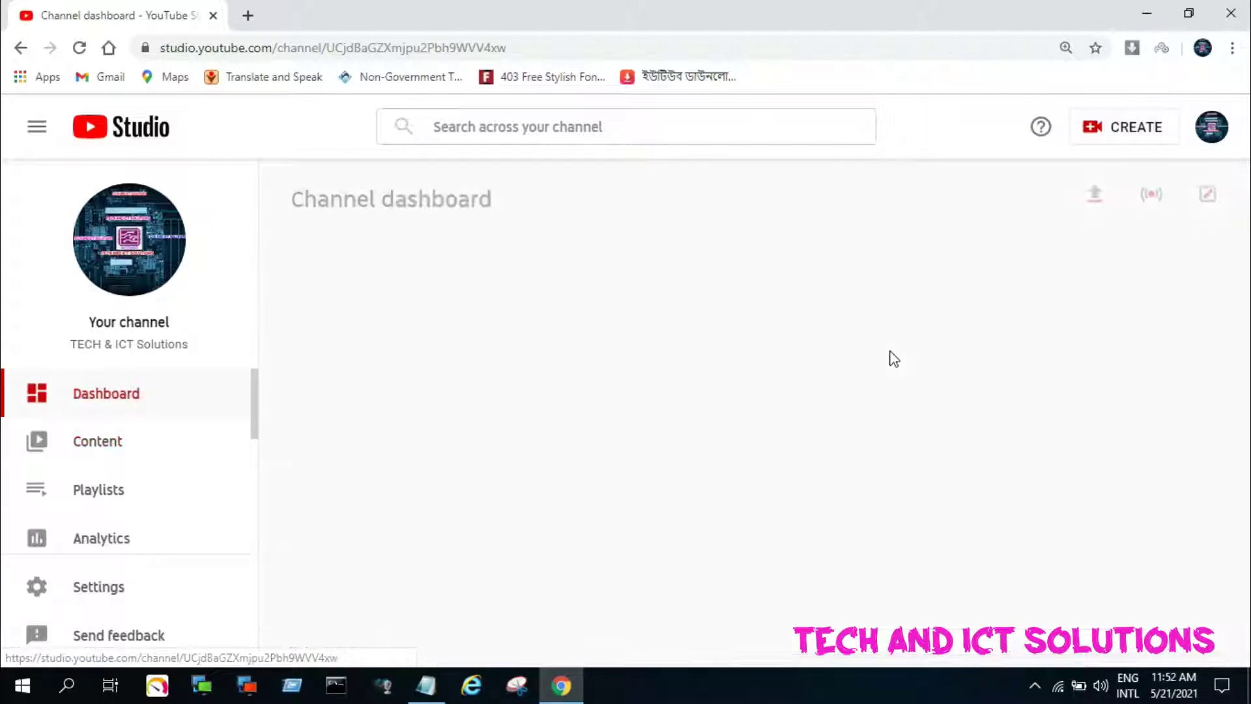
pyautogui.hotkey('alt', 'Left')
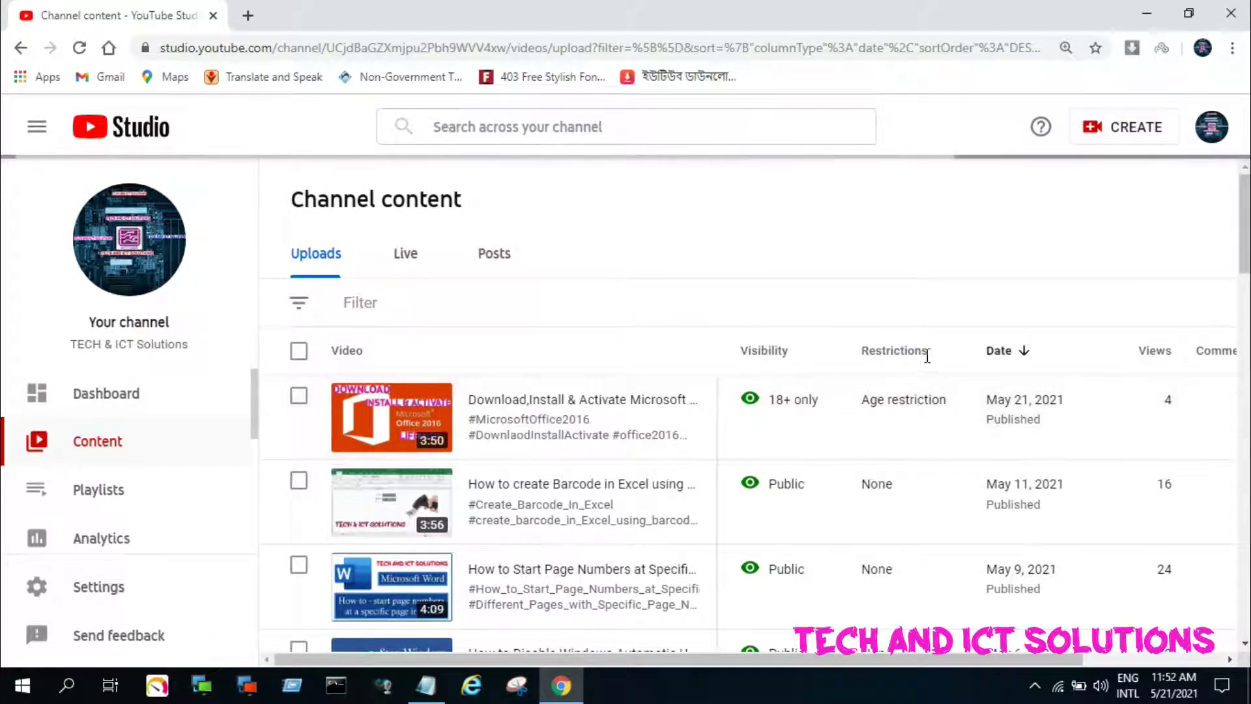
pyautogui.moveTo(922, 404)
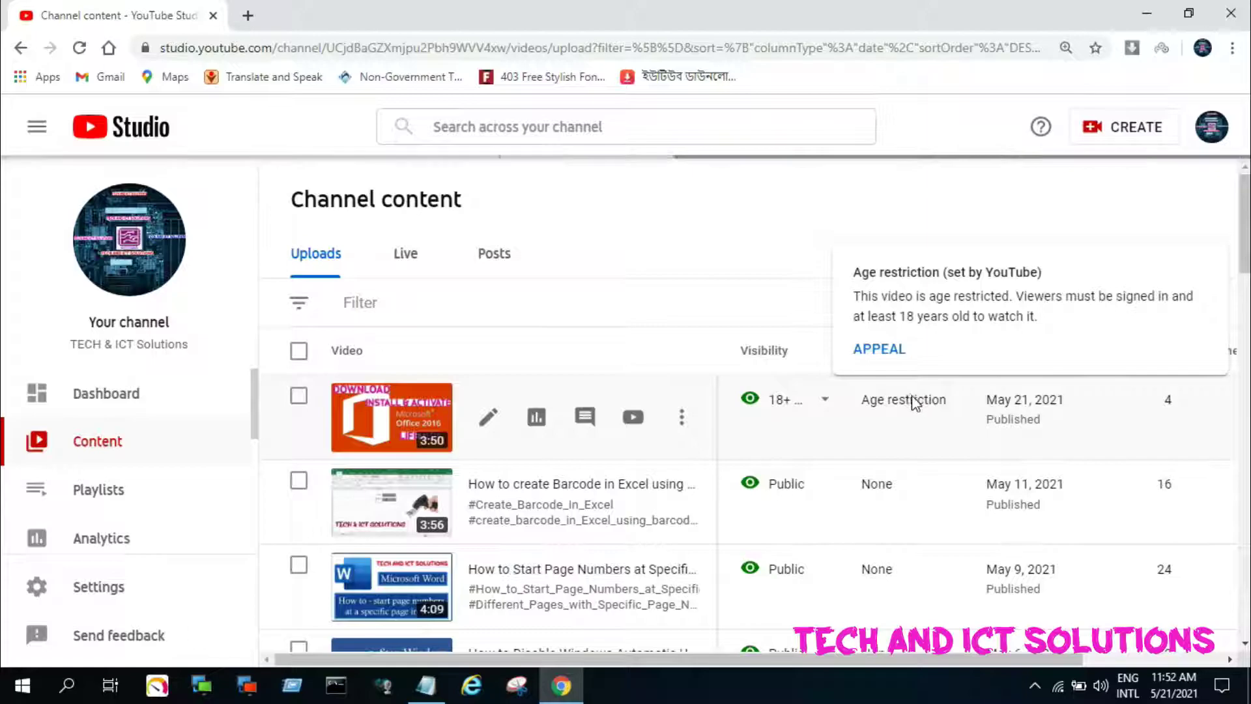
pyautogui.click(884, 350)
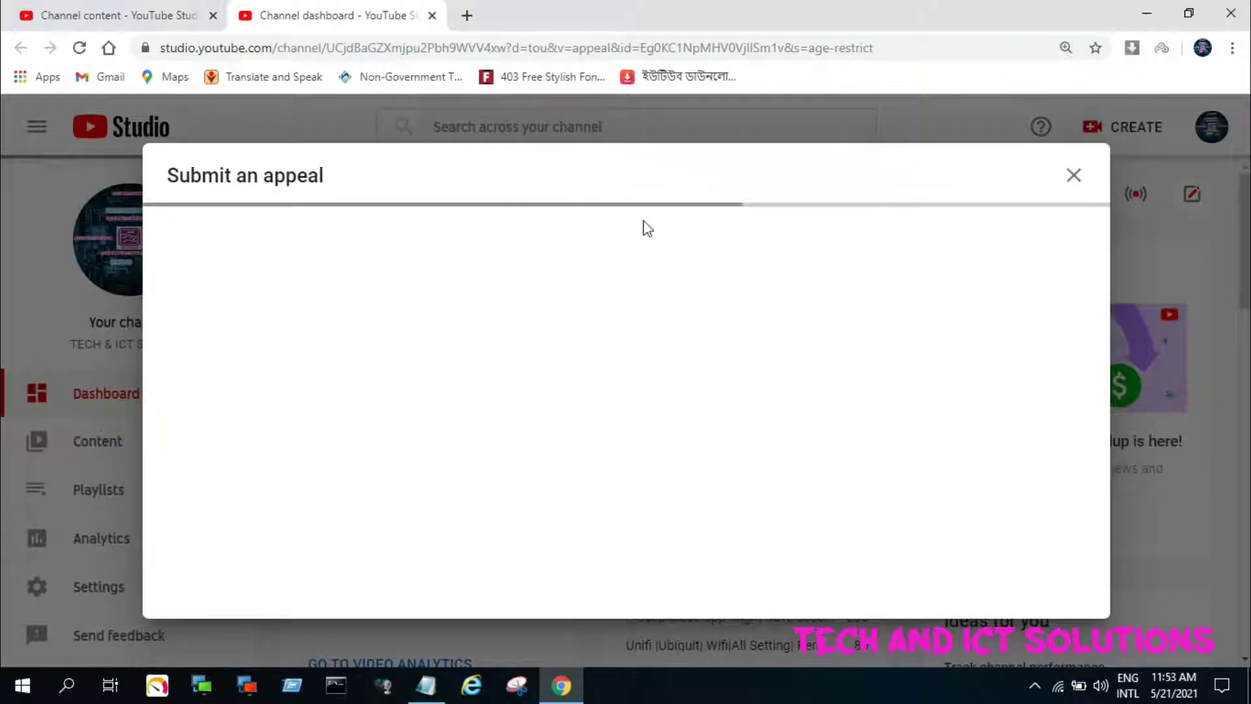
pyautogui.scroll(-3, 749, 404)
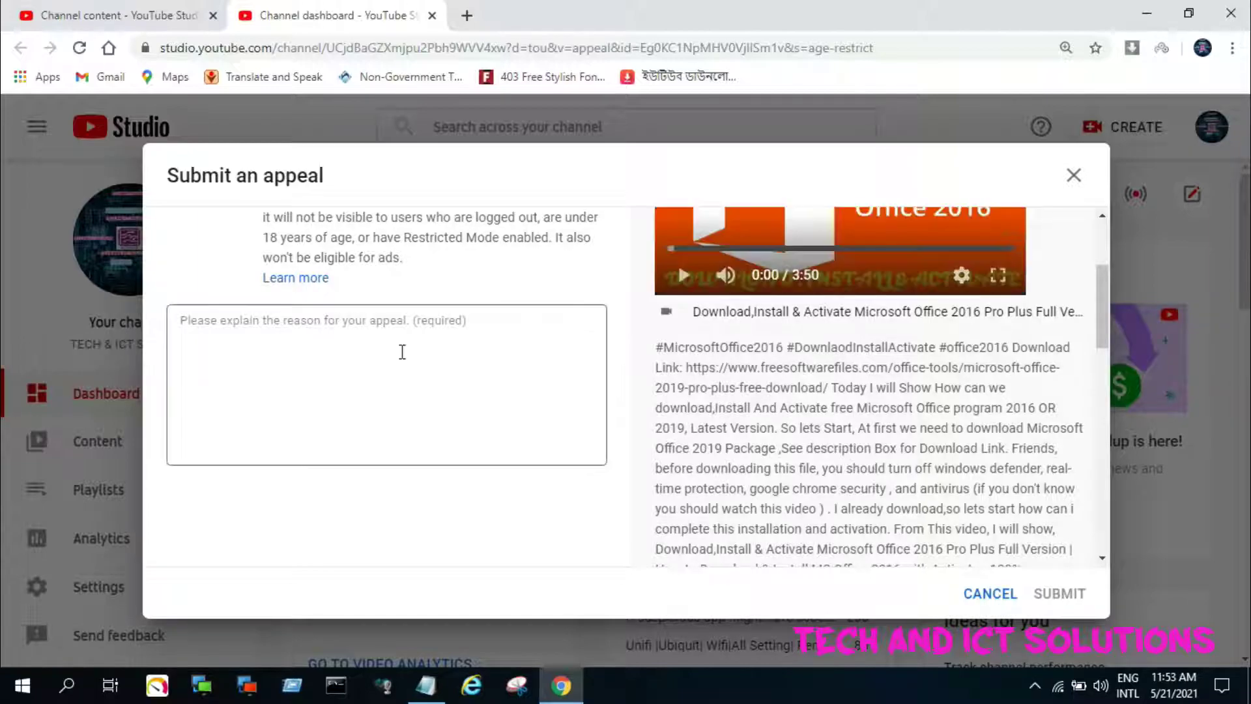
pyautogui.click(399, 349)
pyautogui.click(427, 684)
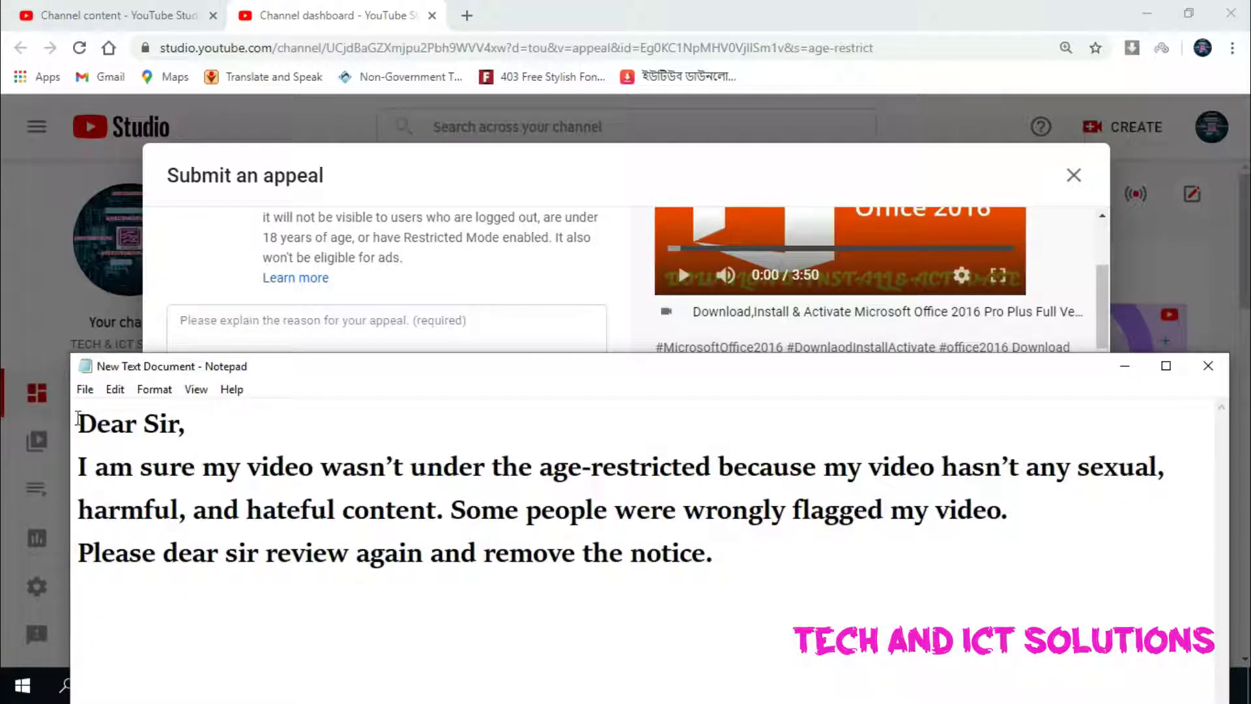
# Step: Copy the Notepad appeal letter and paste it into the appeal's reason box
pyautogui.moveTo(78, 419); pyautogui.dragTo(983, 577)
pyautogui.hotkey('ctrl', 'c')
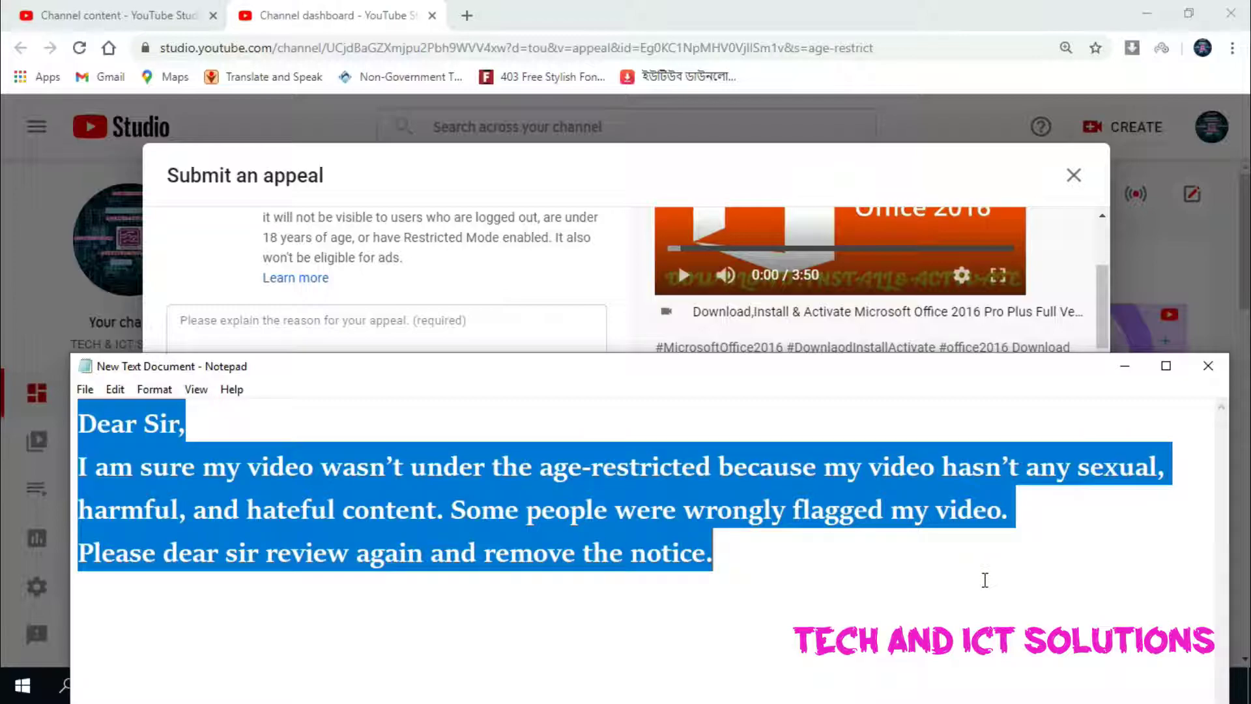
pyautogui.click(1125, 365)
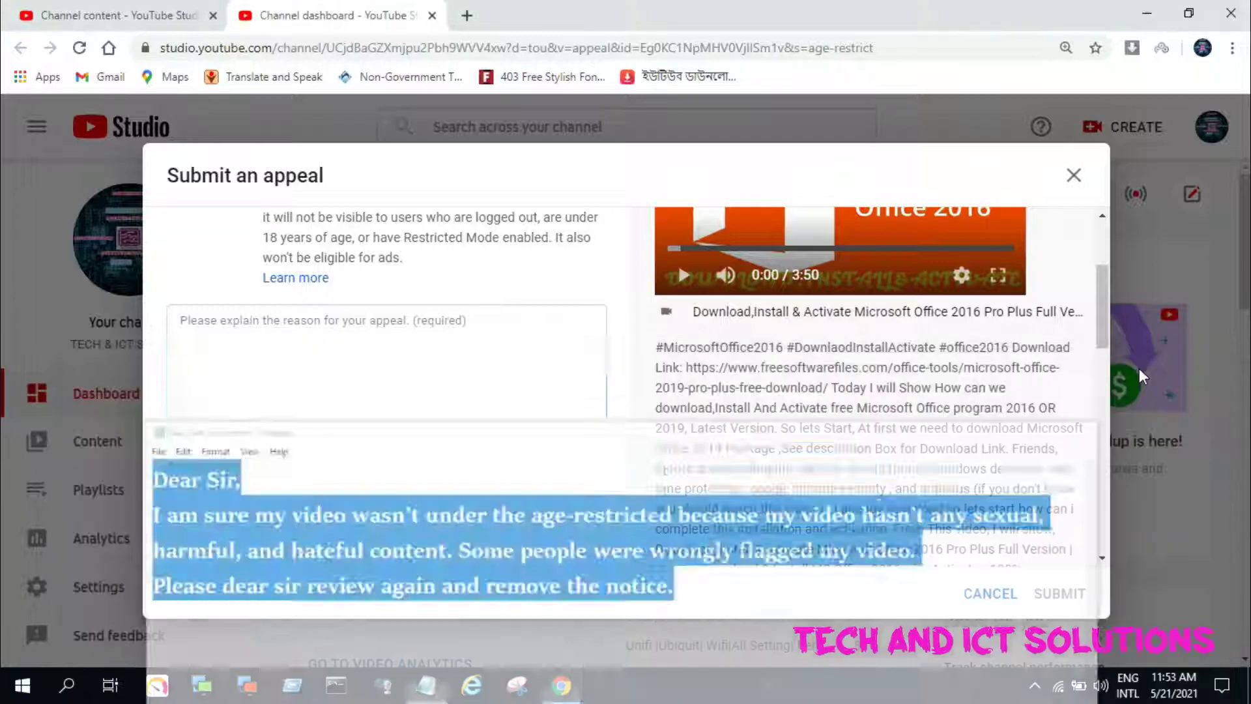
pyautogui.rightClick(229, 363)
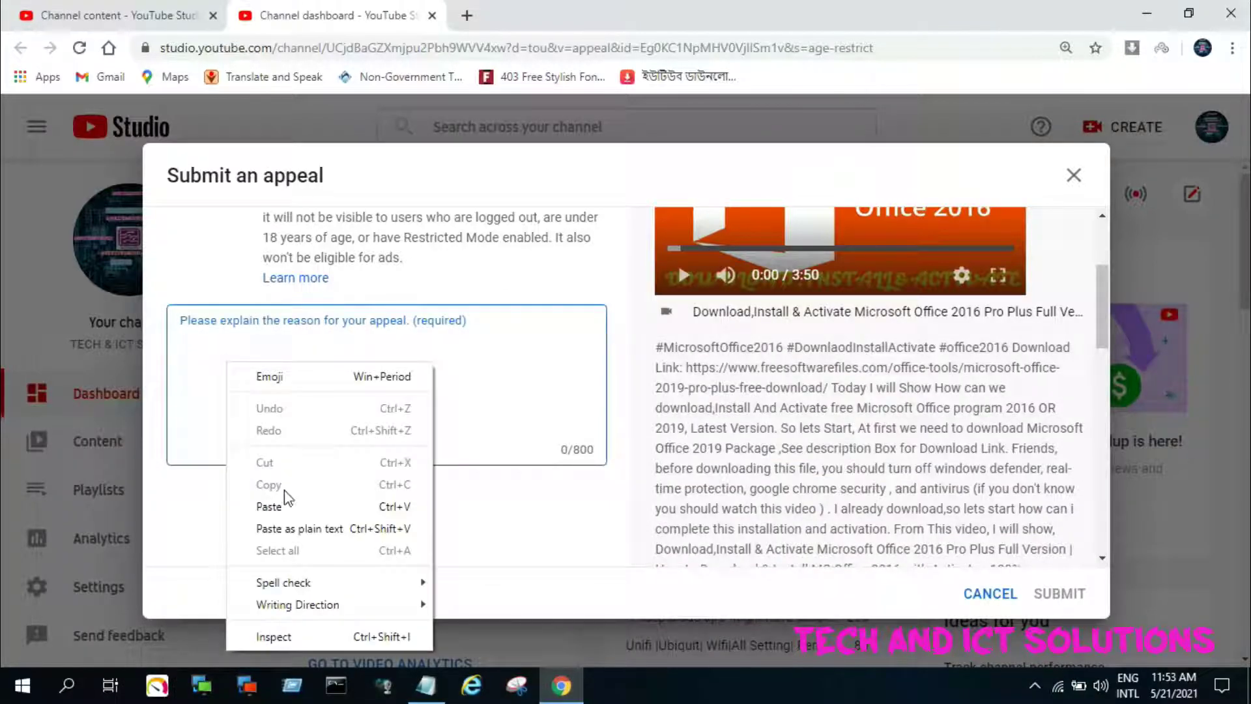
pyautogui.click(268, 506)
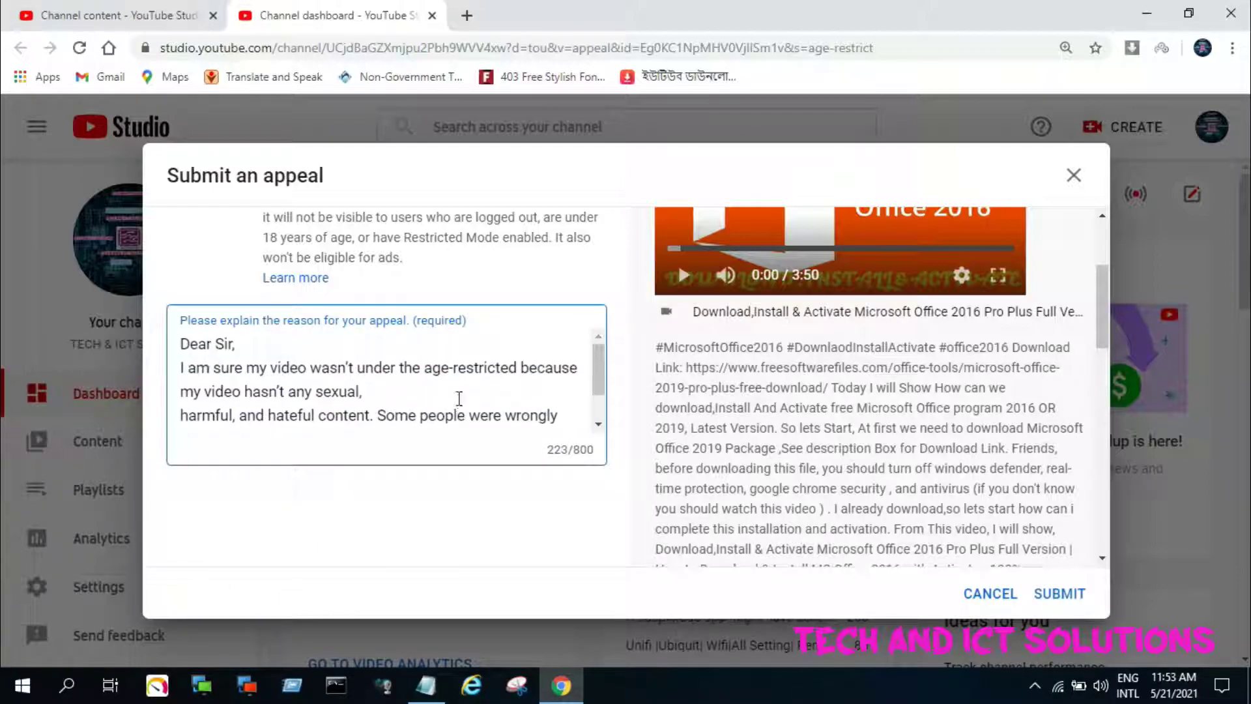
# Step: Submit the age-restriction appeal
pyautogui.scroll(-5, 542, 387)
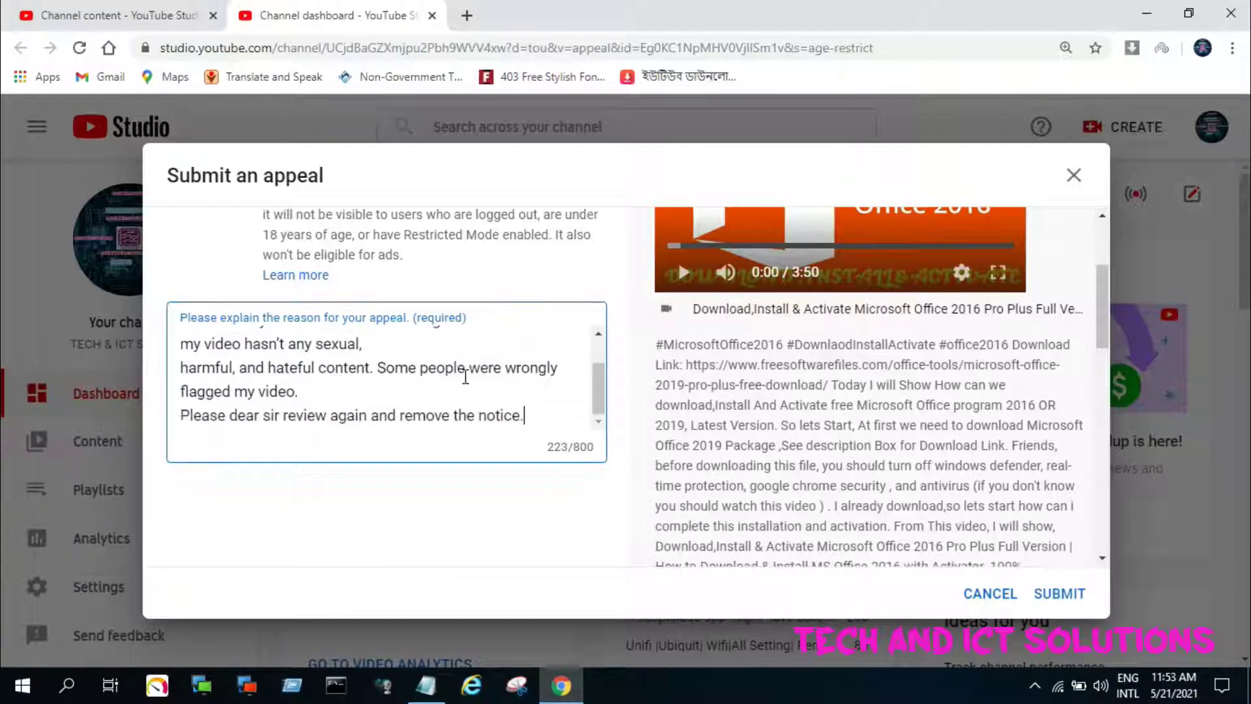
pyautogui.scroll(8, 548, 345)
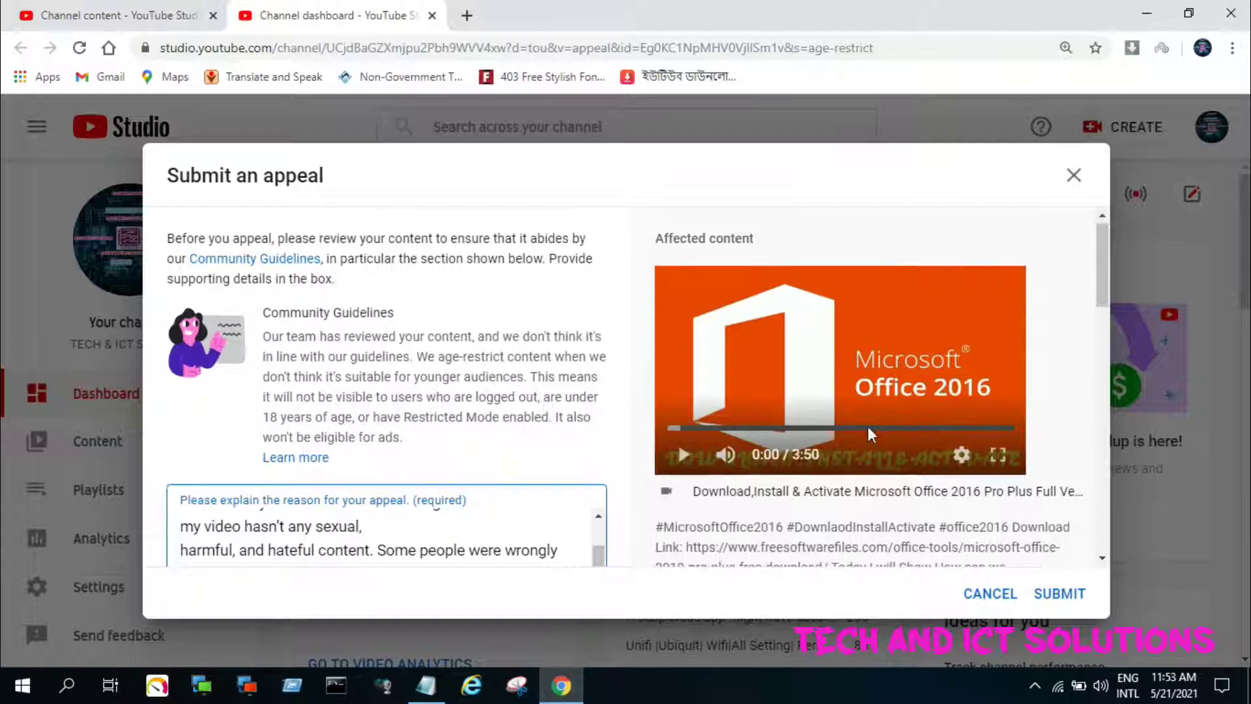
pyautogui.scroll(-4, 929, 439)
pyautogui.click(1060, 594)
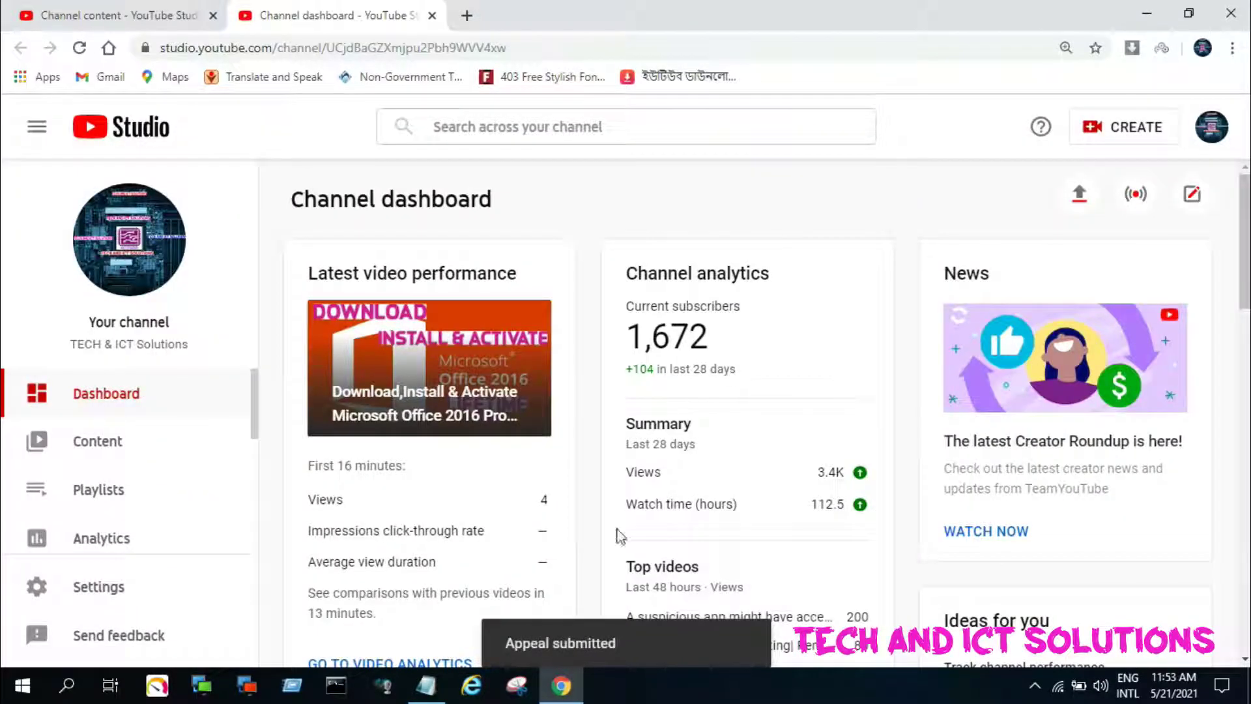
# Step: Return to the Content list and reload it to check the Office 2016 video's restriction status
pyautogui.scroll(-3, 619, 536)
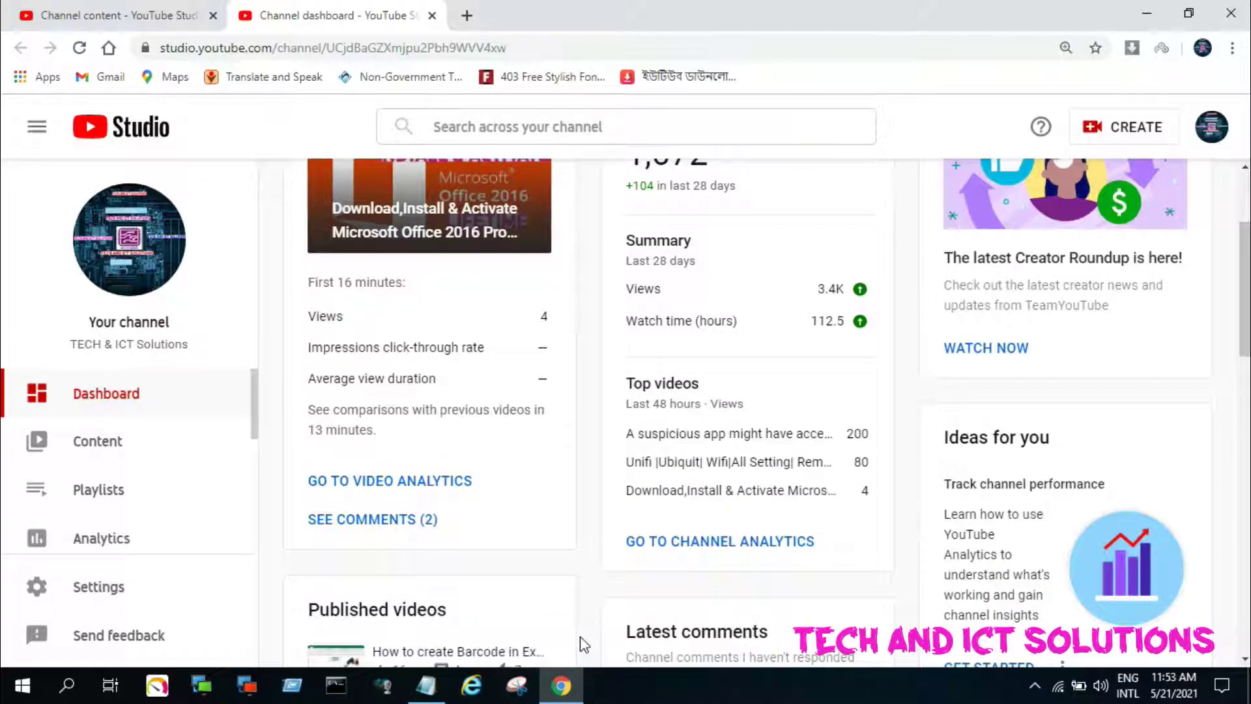
pyautogui.scroll(2, 423, 436)
pyautogui.scroll(1, 376, 437)
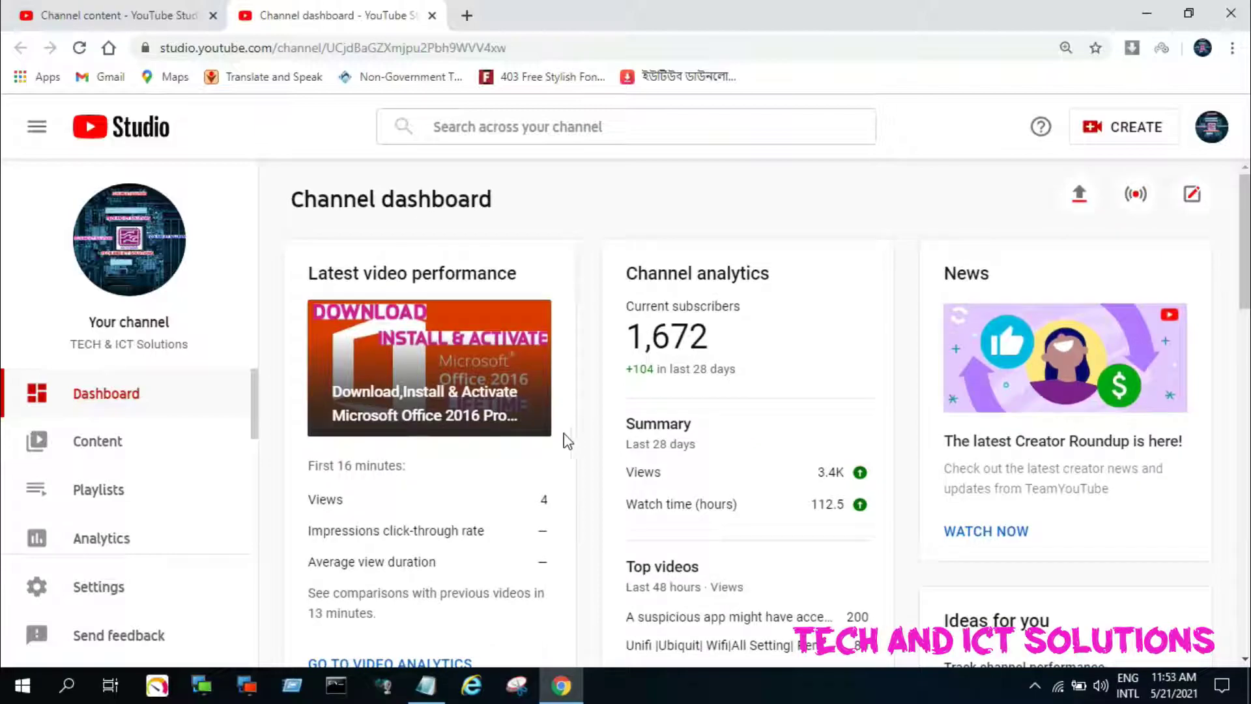
pyautogui.click(112, 450)
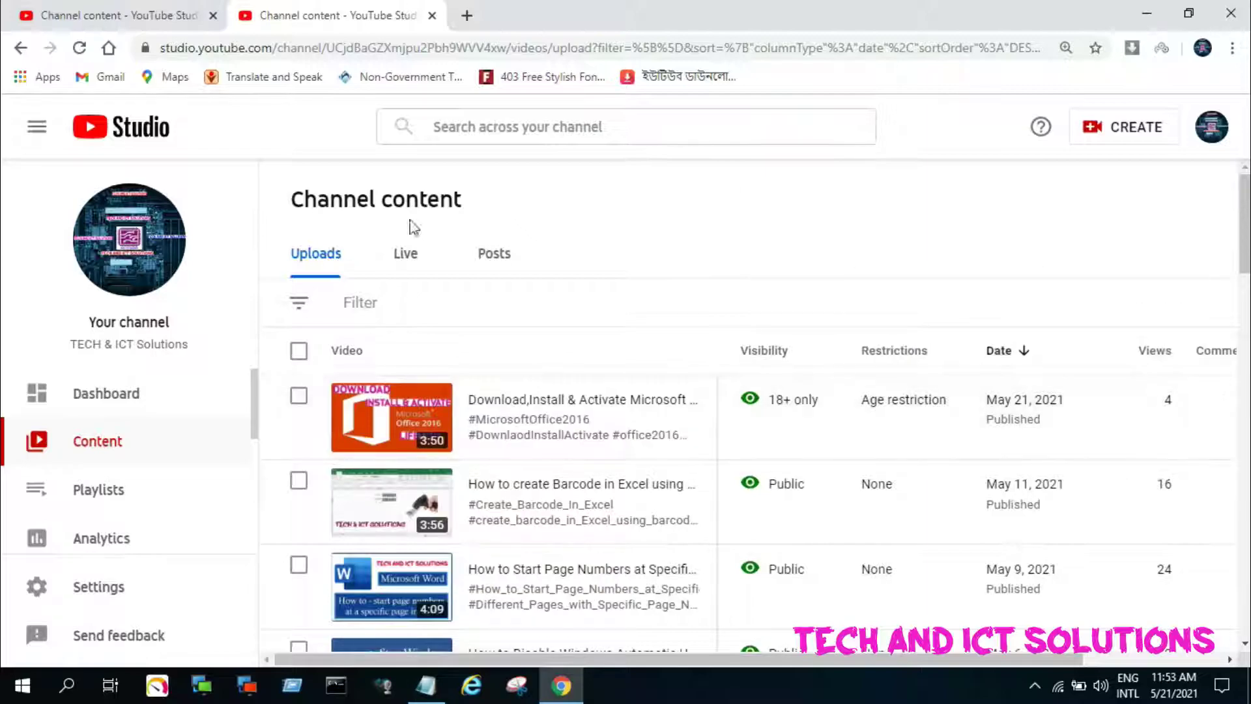
pyautogui.click(79, 52)
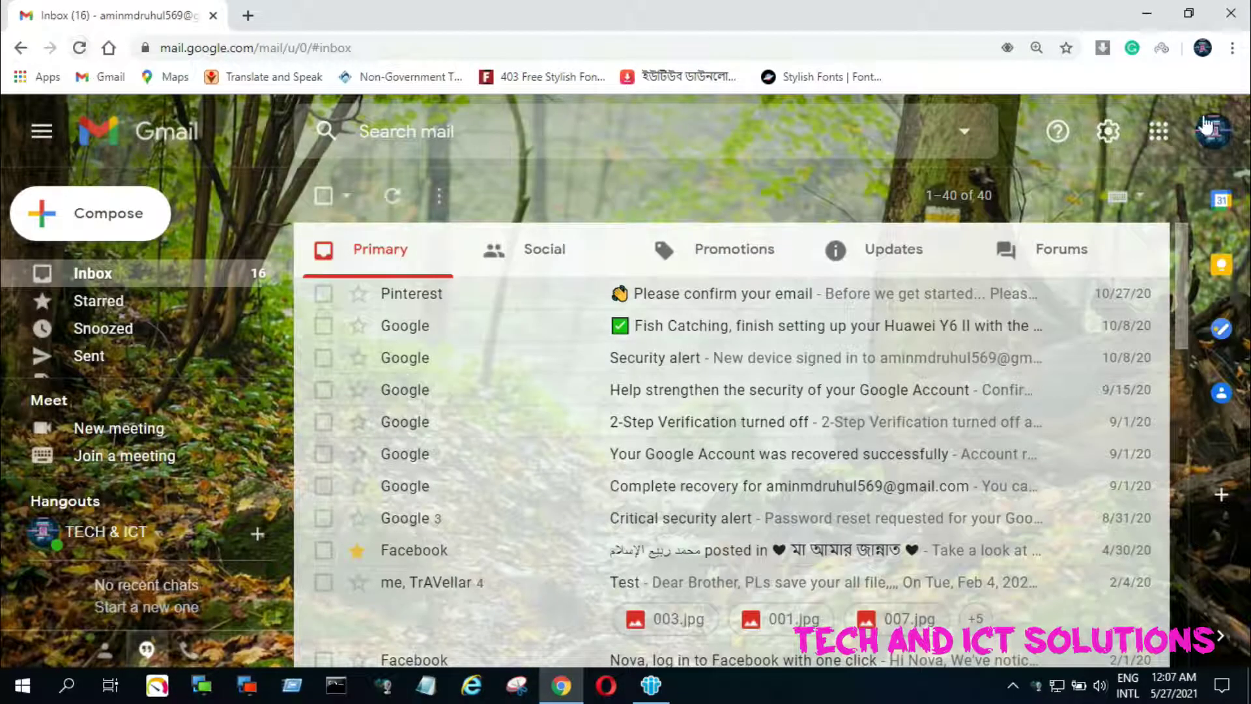
# Step: Reload Gmail, open the May 25 appeal-decision email under Updates, and highlight its subject
pyautogui.click(81, 49)
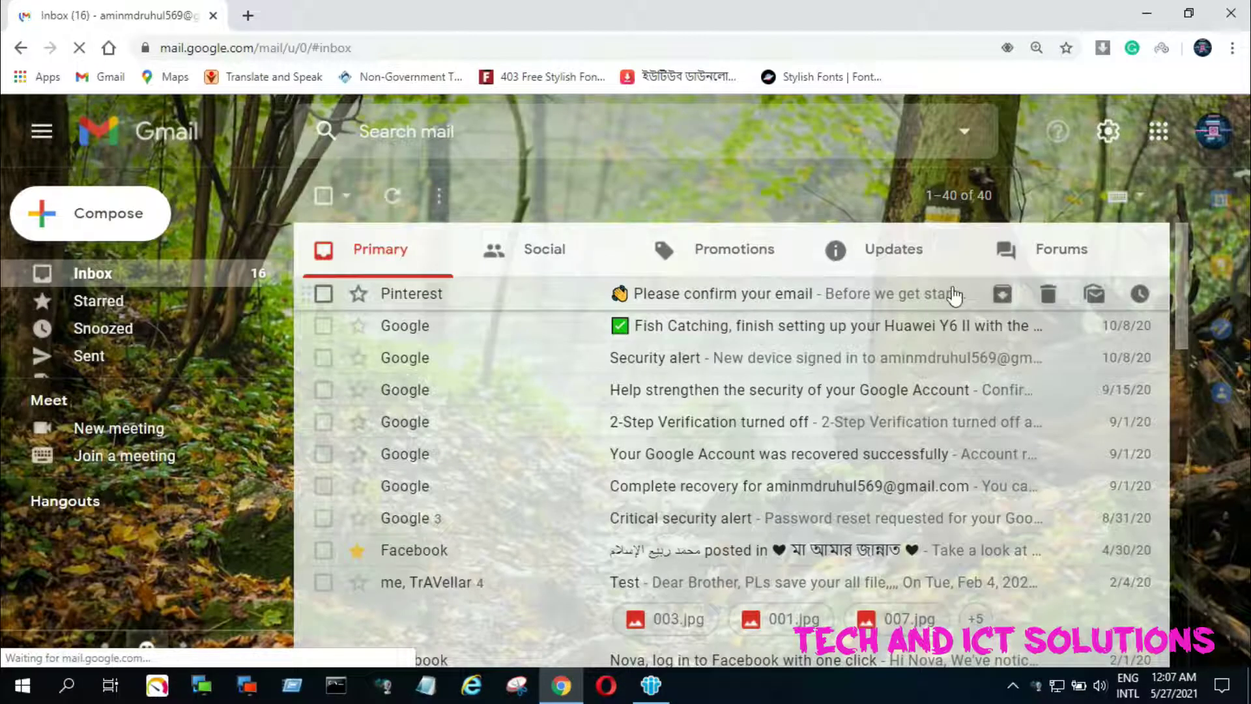
pyautogui.click(903, 255)
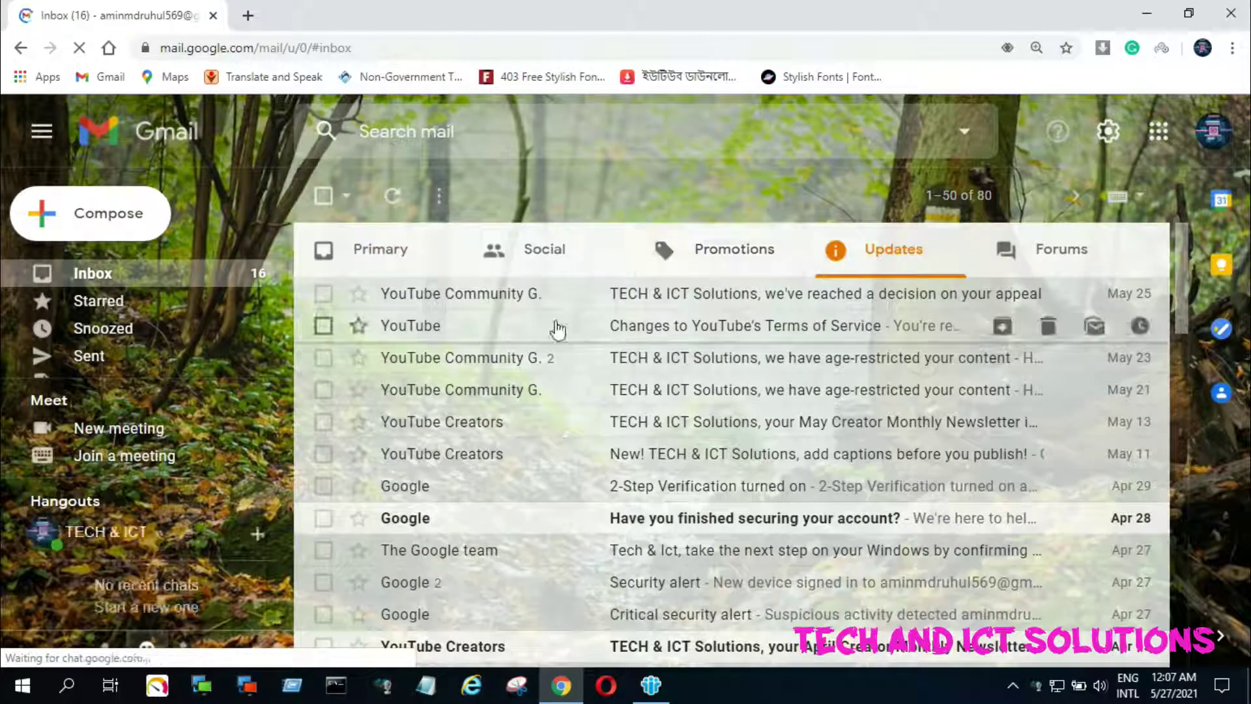
pyautogui.click(456, 297)
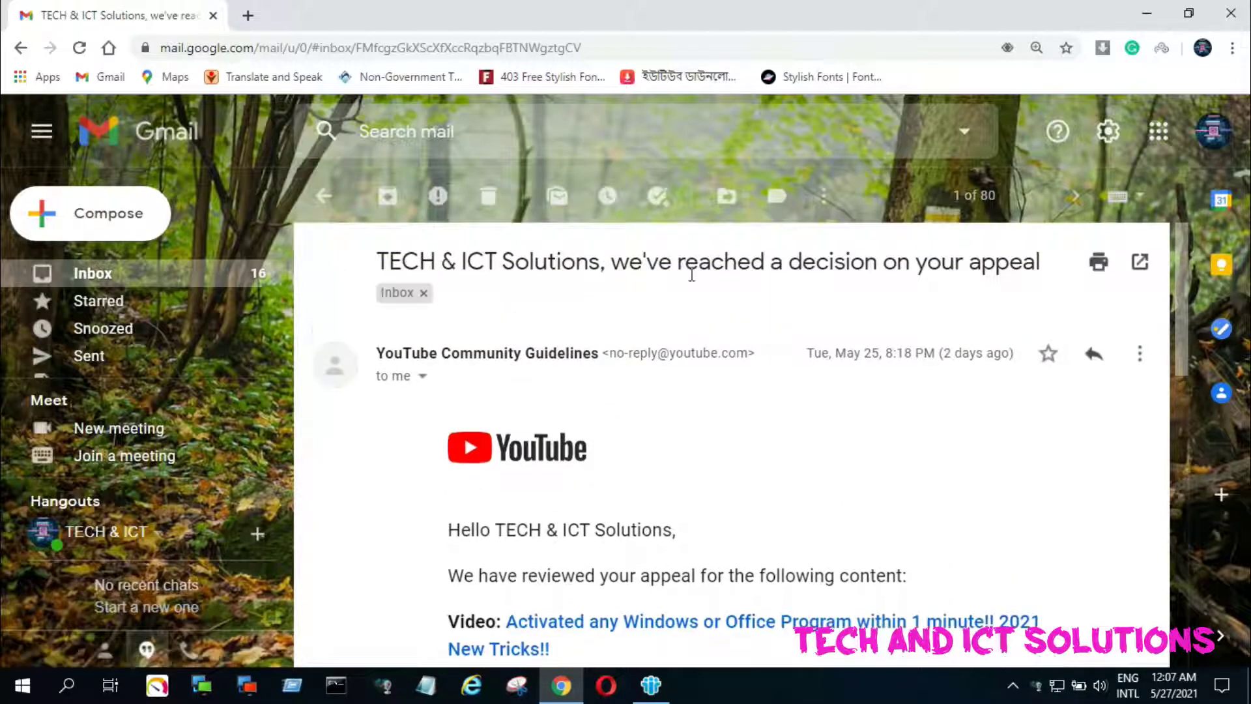
pyautogui.moveTo(613, 263); pyautogui.dragTo(998, 269)
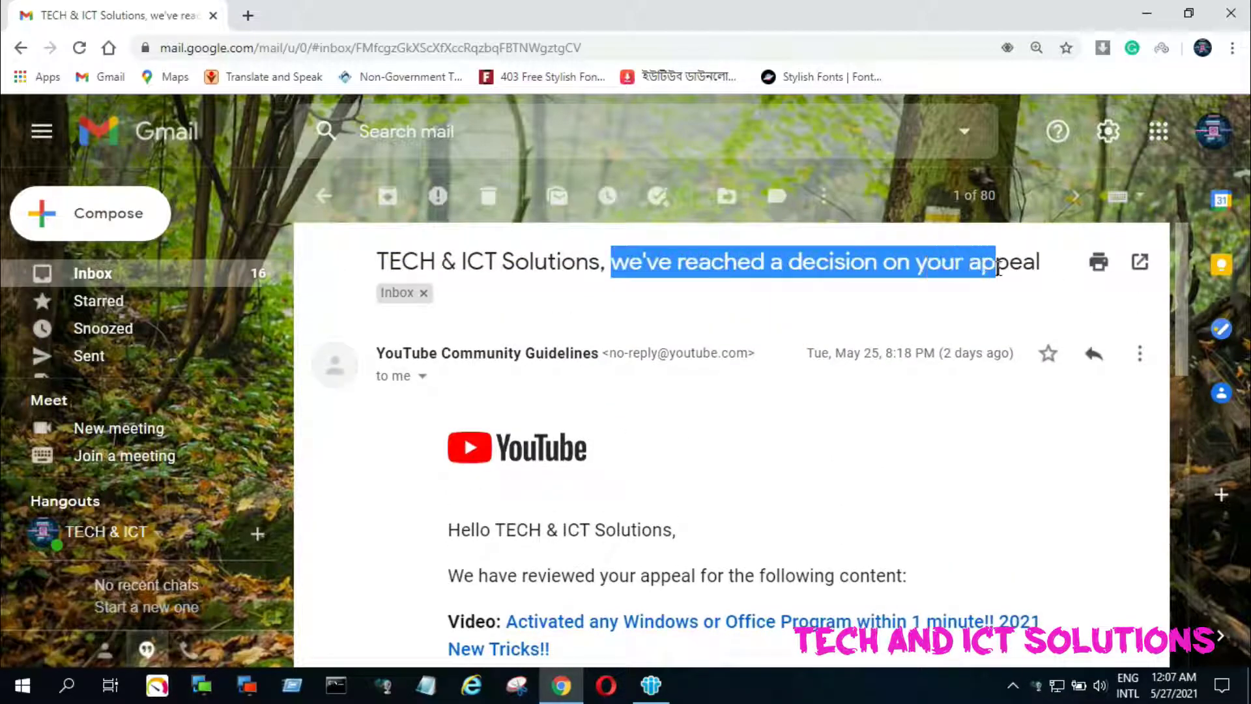
pyautogui.scroll(-3, 890, 314)
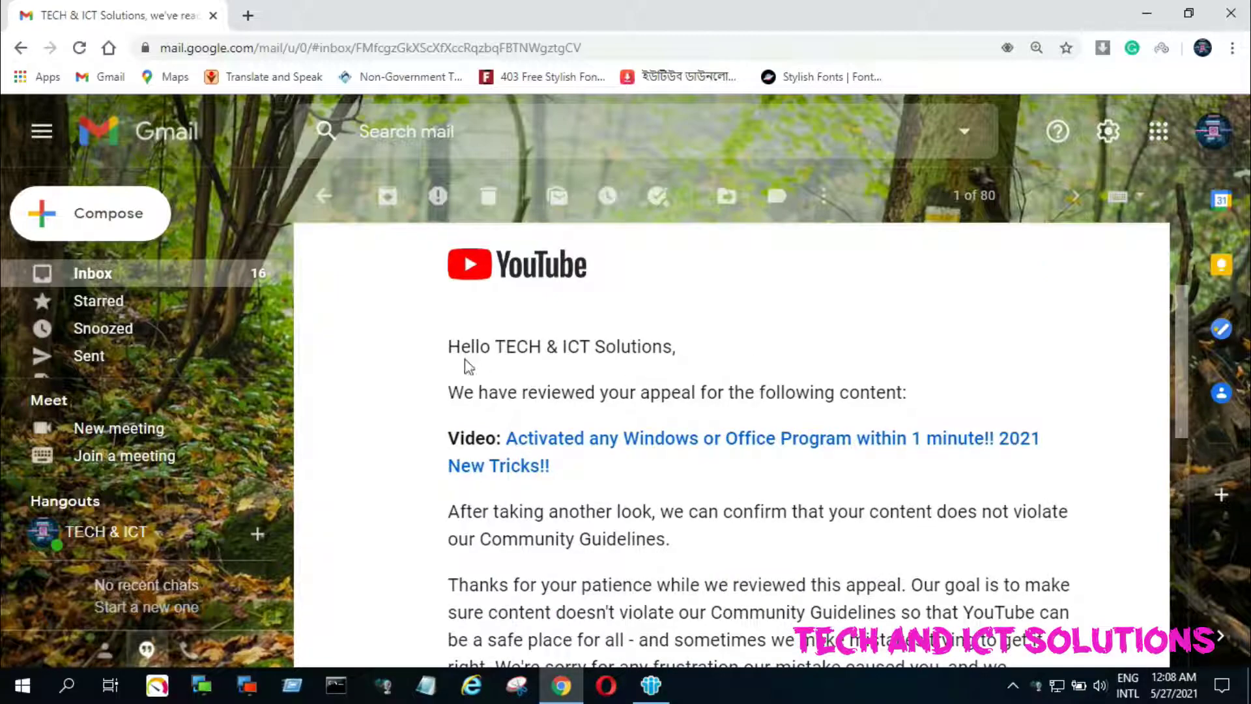
# Step: Highlight the greeting and the sentences confirming the video doesn't violate Community Guidelines
pyautogui.moveTo(449, 343); pyautogui.dragTo(675, 347)
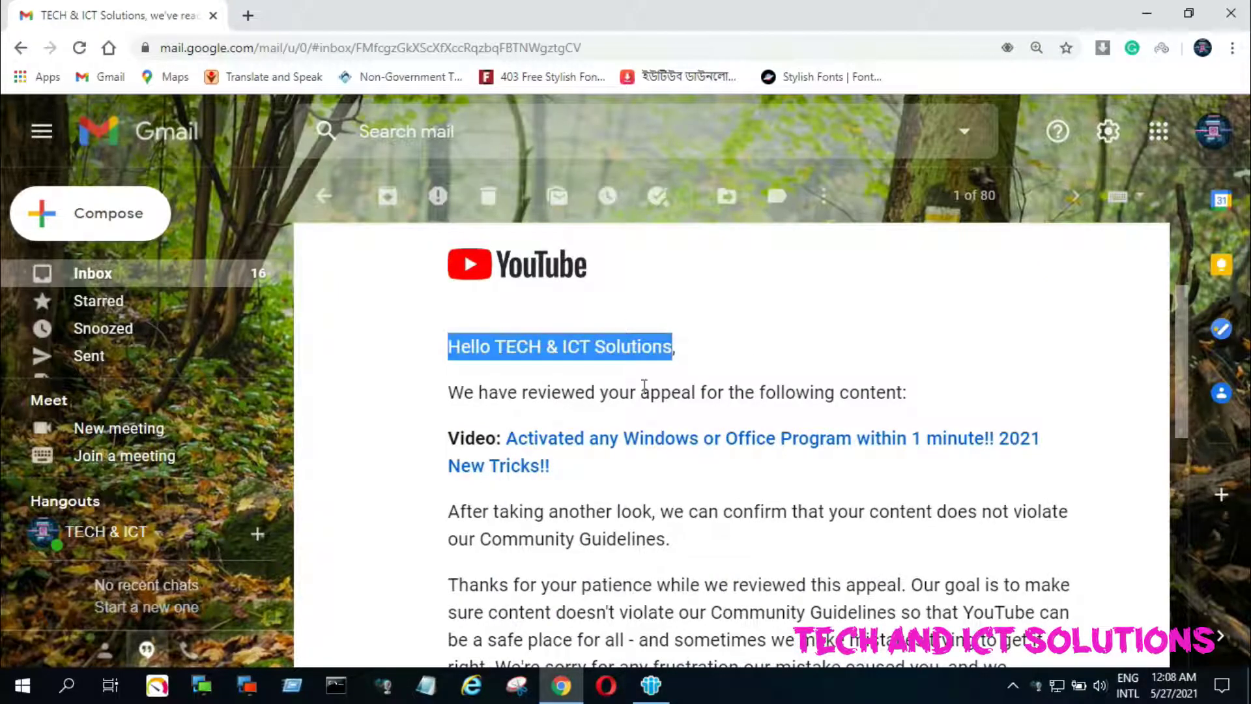
pyautogui.scroll(-2, 806, 395)
pyautogui.scroll(1, 665, 433)
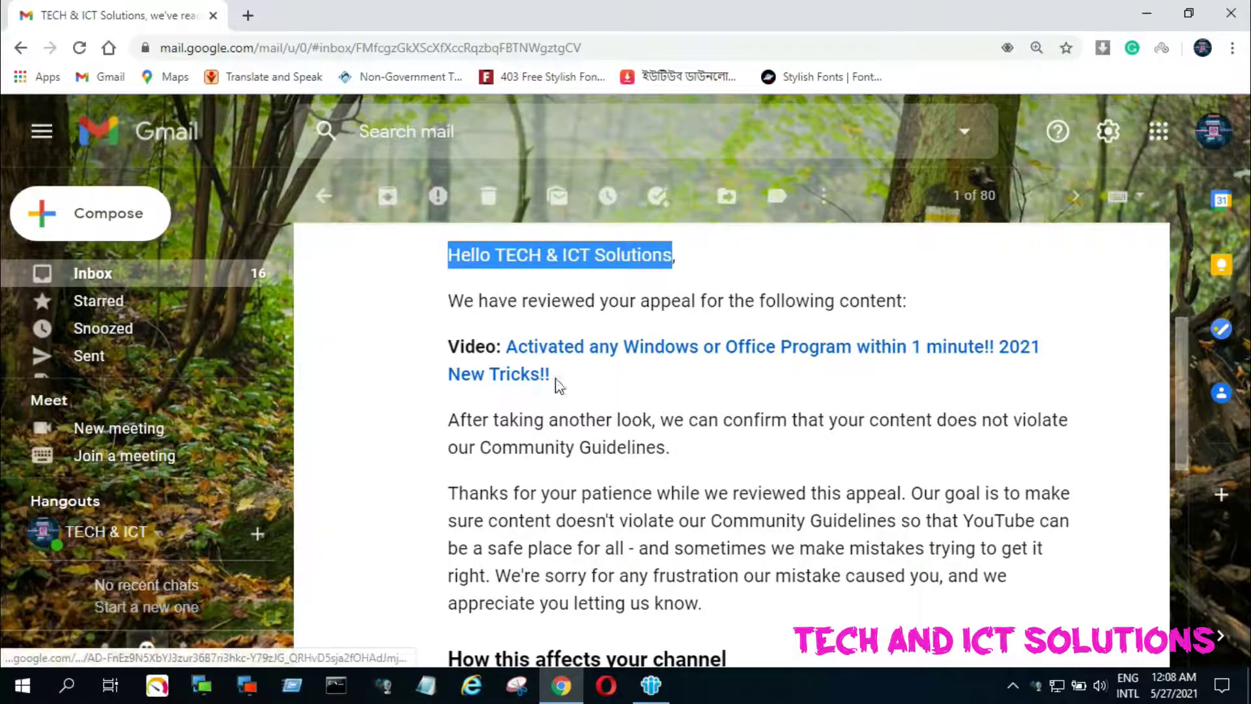
pyautogui.moveTo(449, 420); pyautogui.dragTo(998, 424)
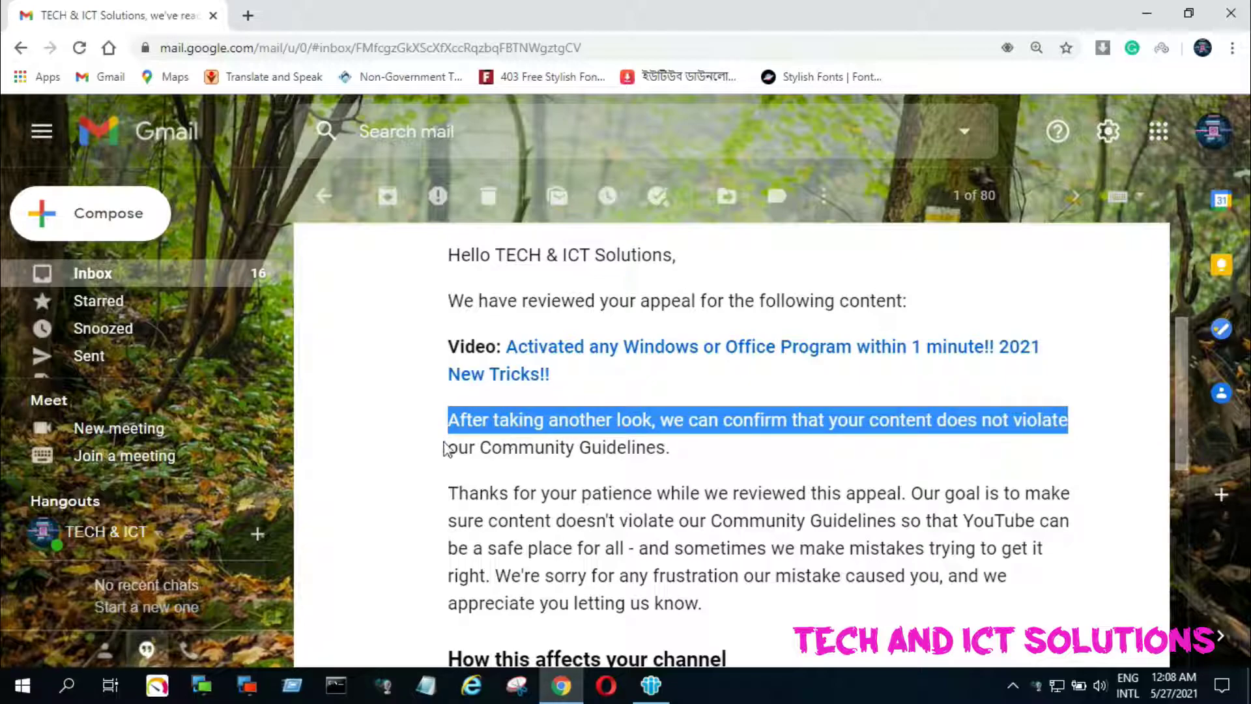
pyautogui.moveTo(447, 450); pyautogui.dragTo(670, 447)
pyautogui.scroll(-1, 679, 450)
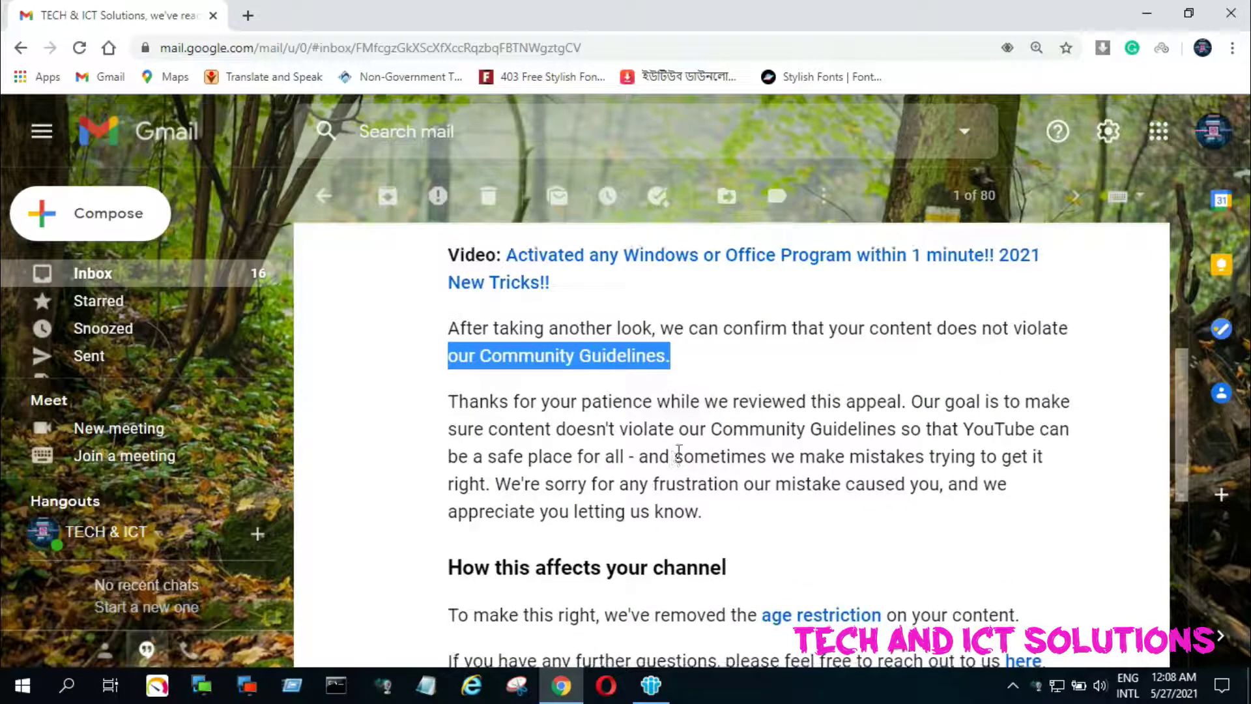
pyautogui.scroll(1, 642, 428)
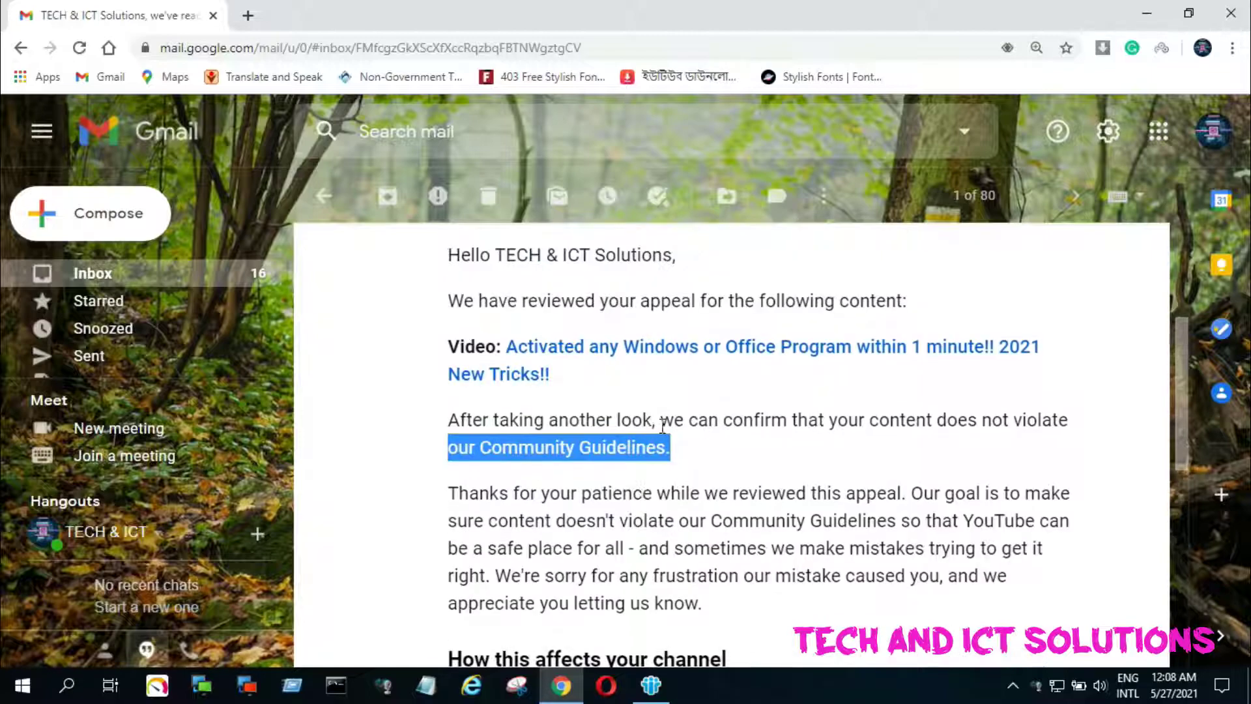
pyautogui.click(759, 399)
pyautogui.moveTo(890, 420); pyautogui.dragTo(906, 447)
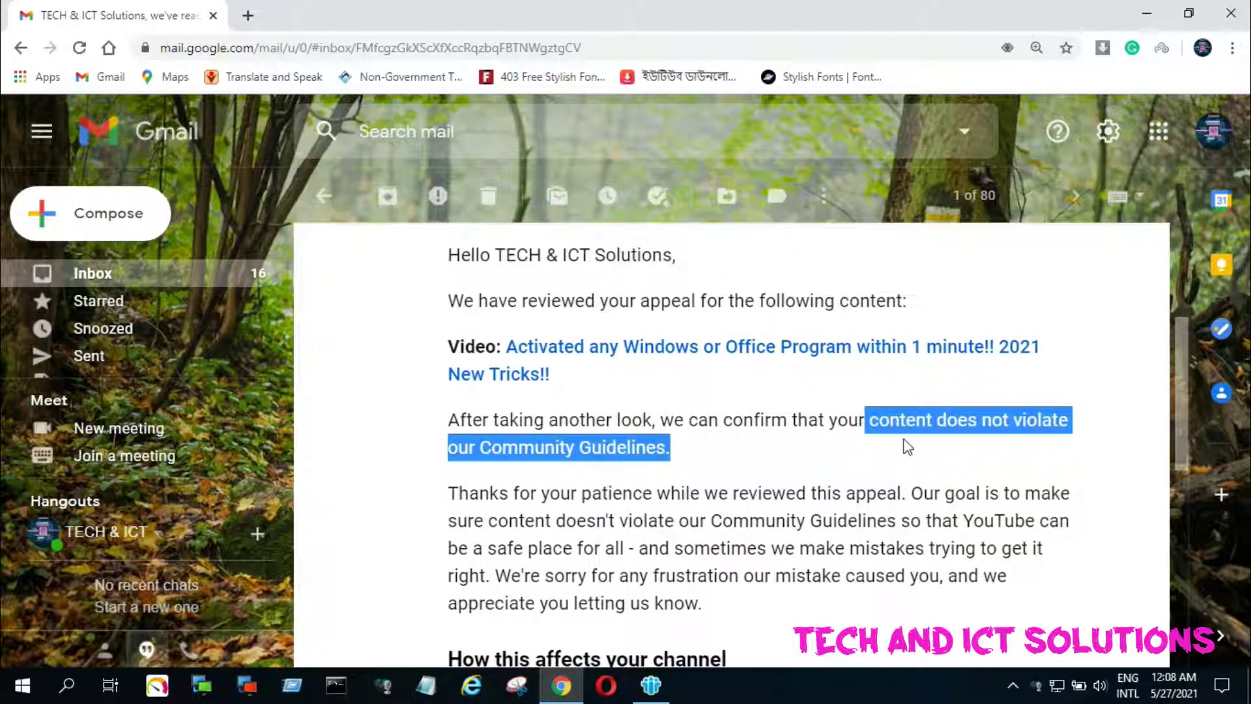
pyautogui.scroll(3, 694, 420)
pyautogui.scroll(-3, 693, 424)
pyautogui.scroll(3, 677, 417)
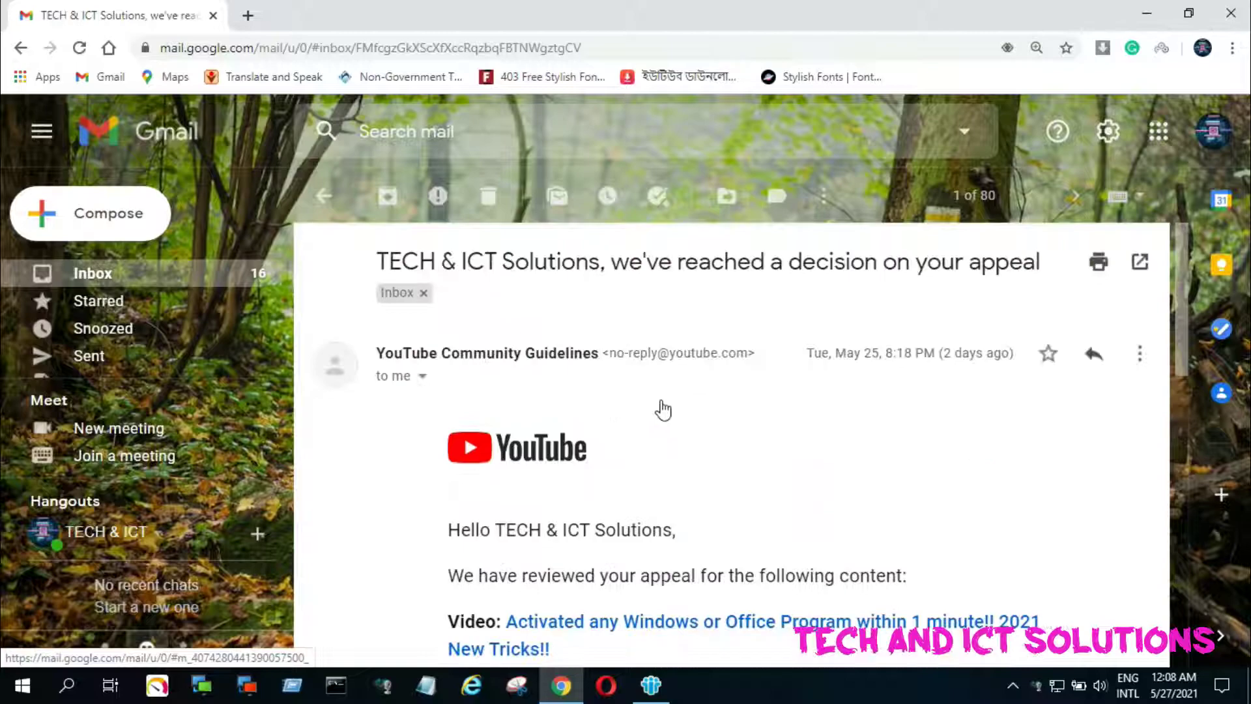
# Step: Reopen the earlier age-restriction notice for comparison, then return to the inbox
pyautogui.click(324, 196)
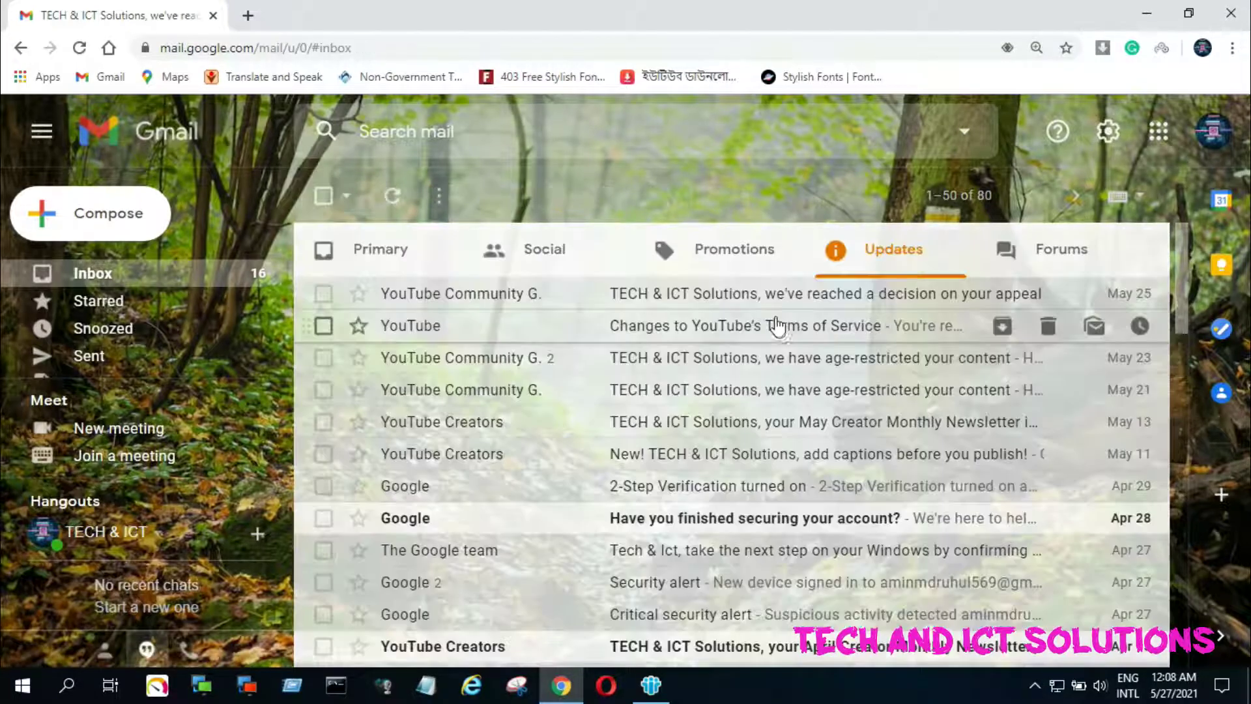
pyautogui.click(517, 360)
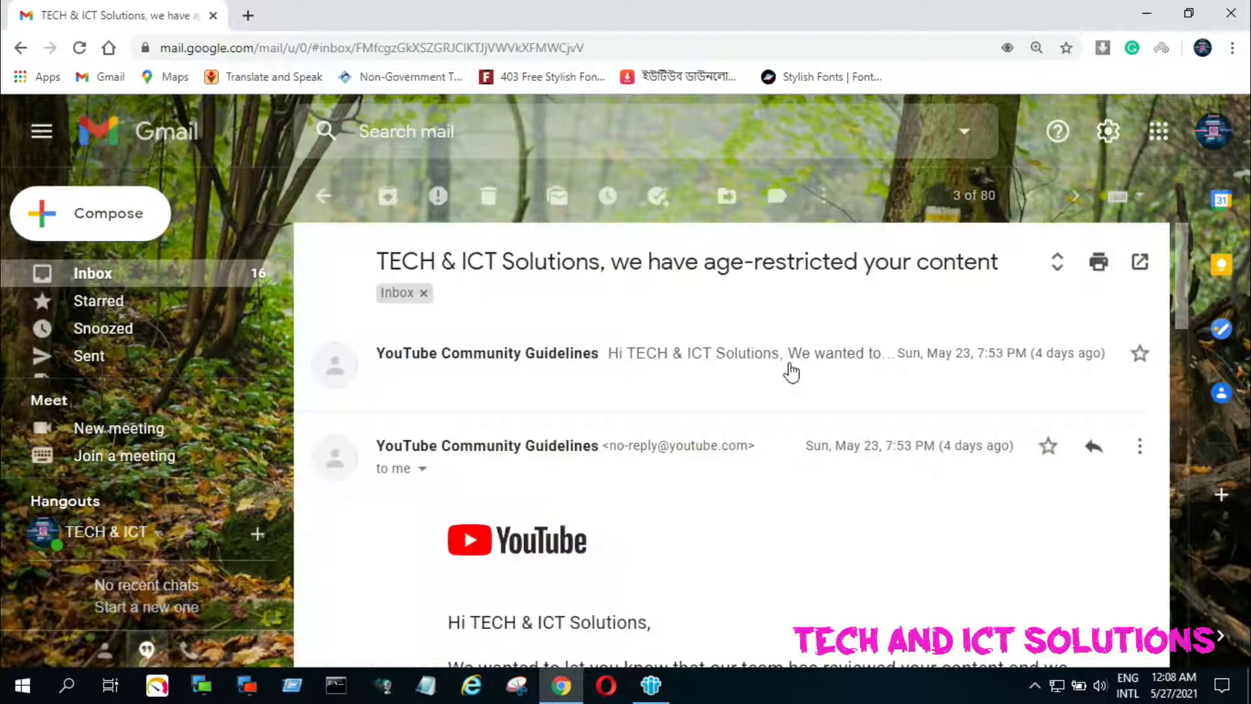
pyautogui.scroll(-5, 791, 381)
pyautogui.scroll(1, 743, 398)
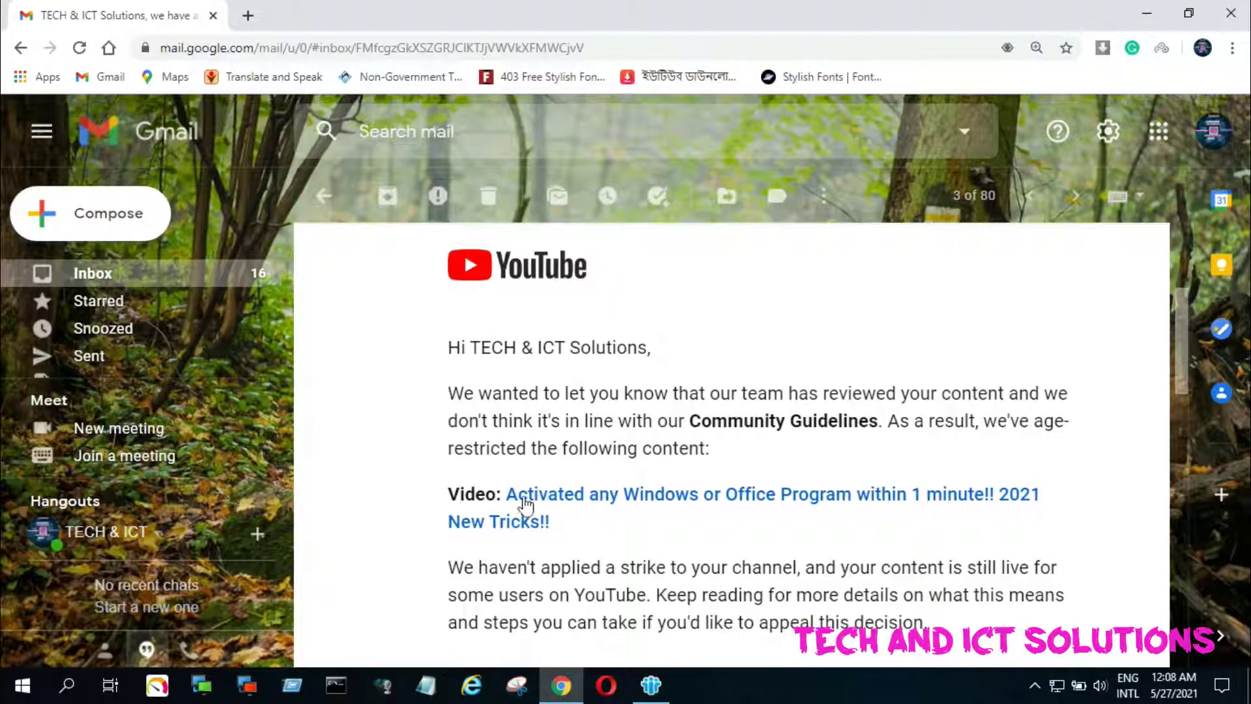
pyautogui.scroll(4, 656, 480)
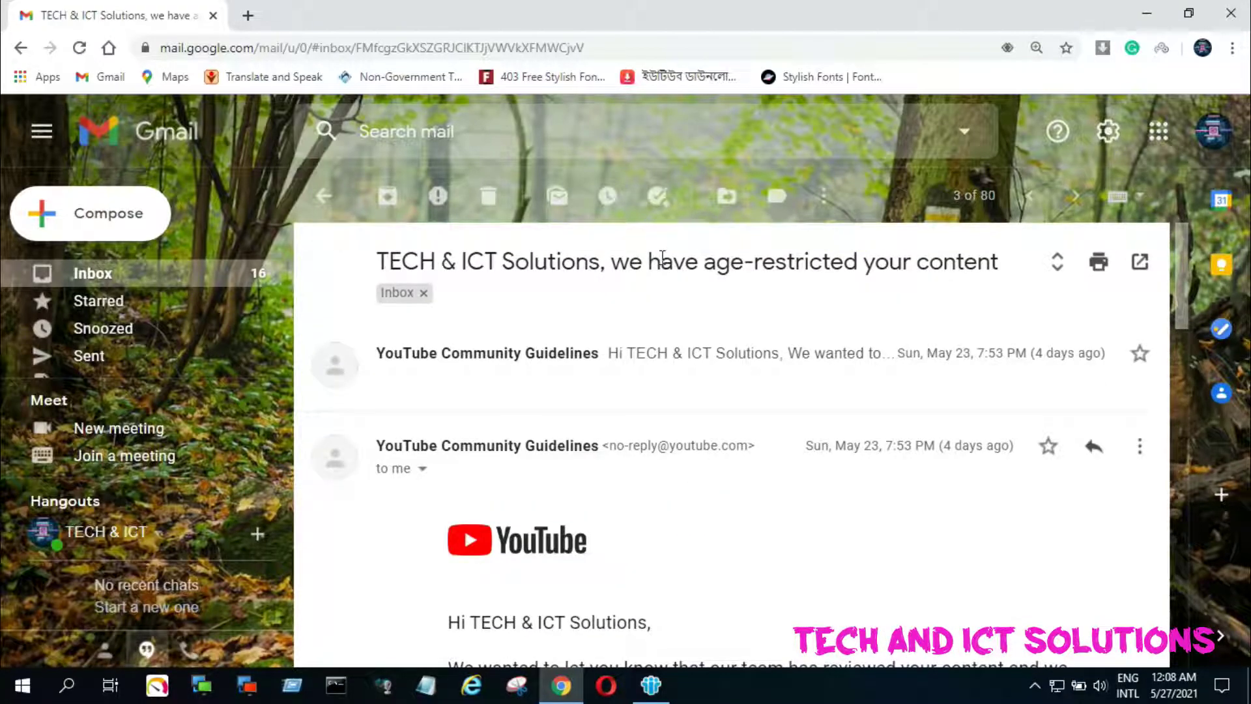
pyautogui.click(324, 196)
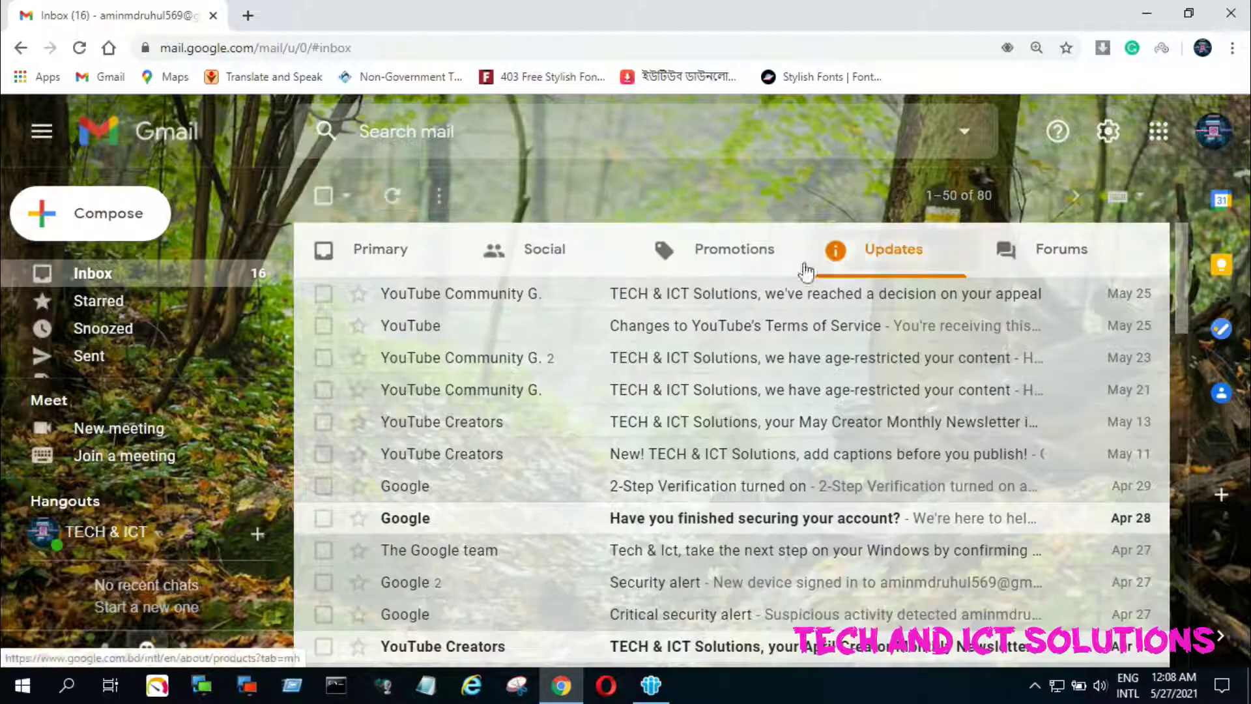
# Step: Reopen the appeal-decision email and highlight its confirmation that guidelines were not violated
pyautogui.click(469, 297)
pyautogui.scroll(-4, 706, 423)
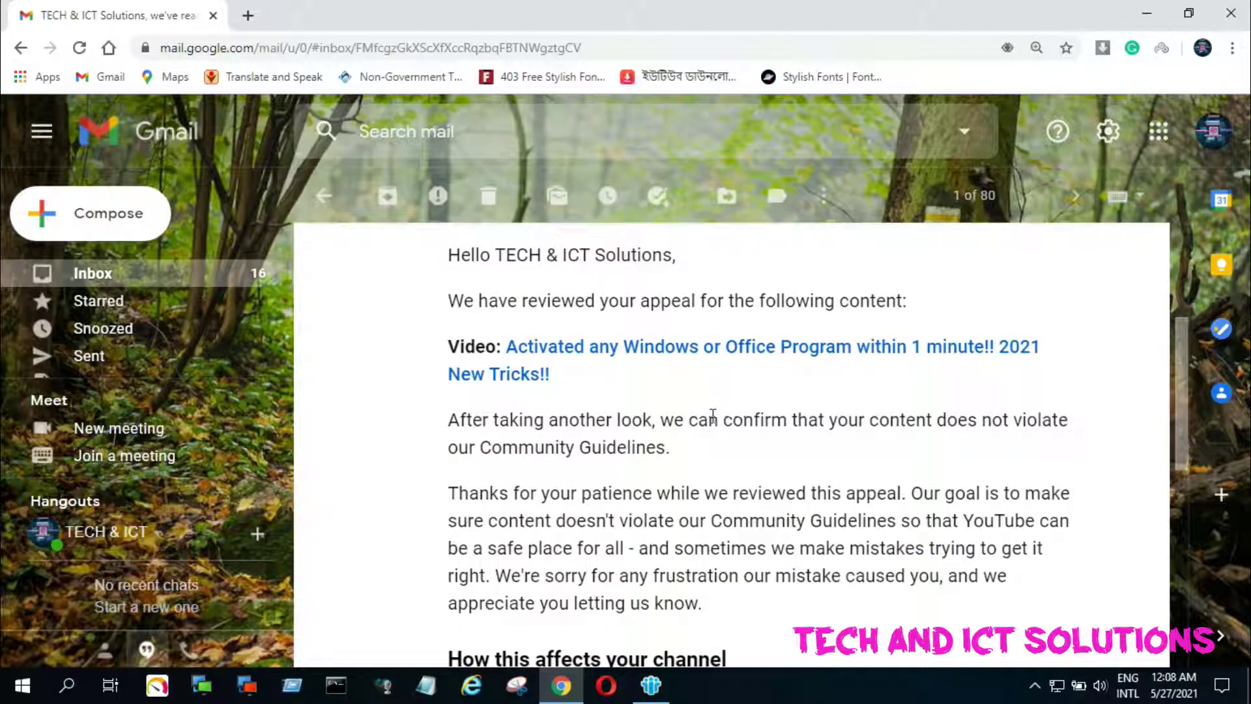
pyautogui.moveTo(673, 417); pyautogui.dragTo(797, 453)
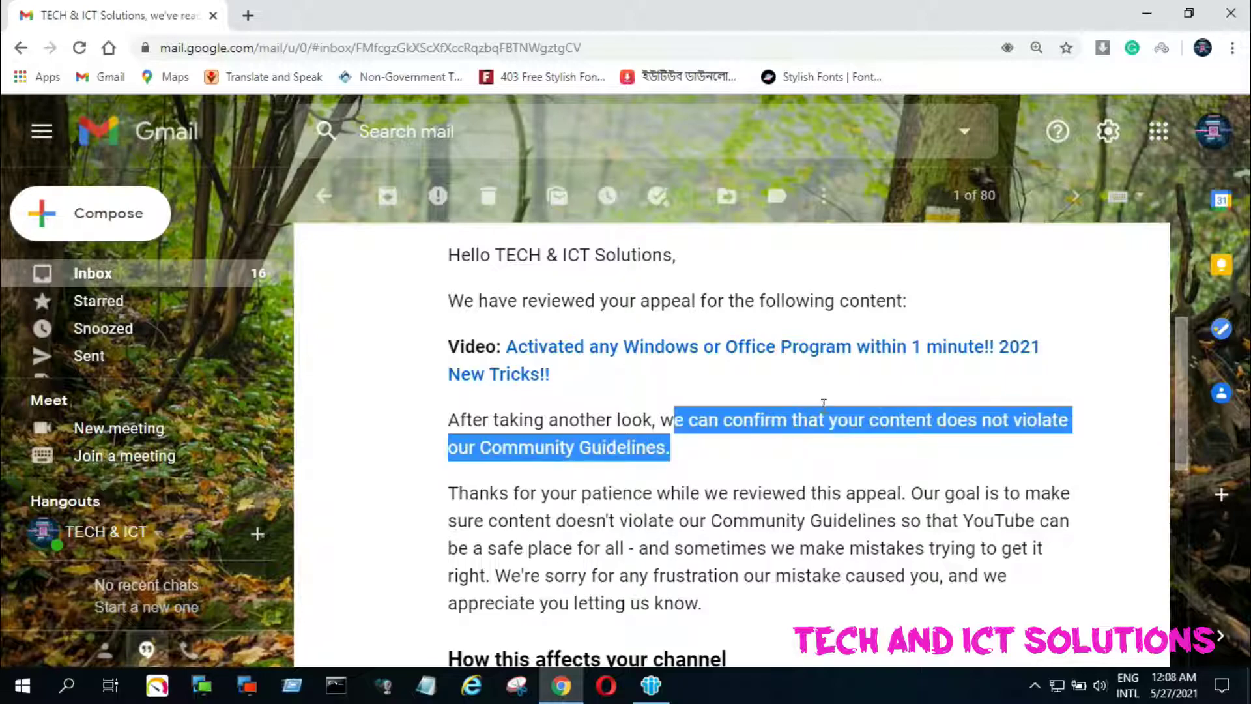
pyautogui.scroll(1, 823, 402)
pyautogui.click(1213, 133)
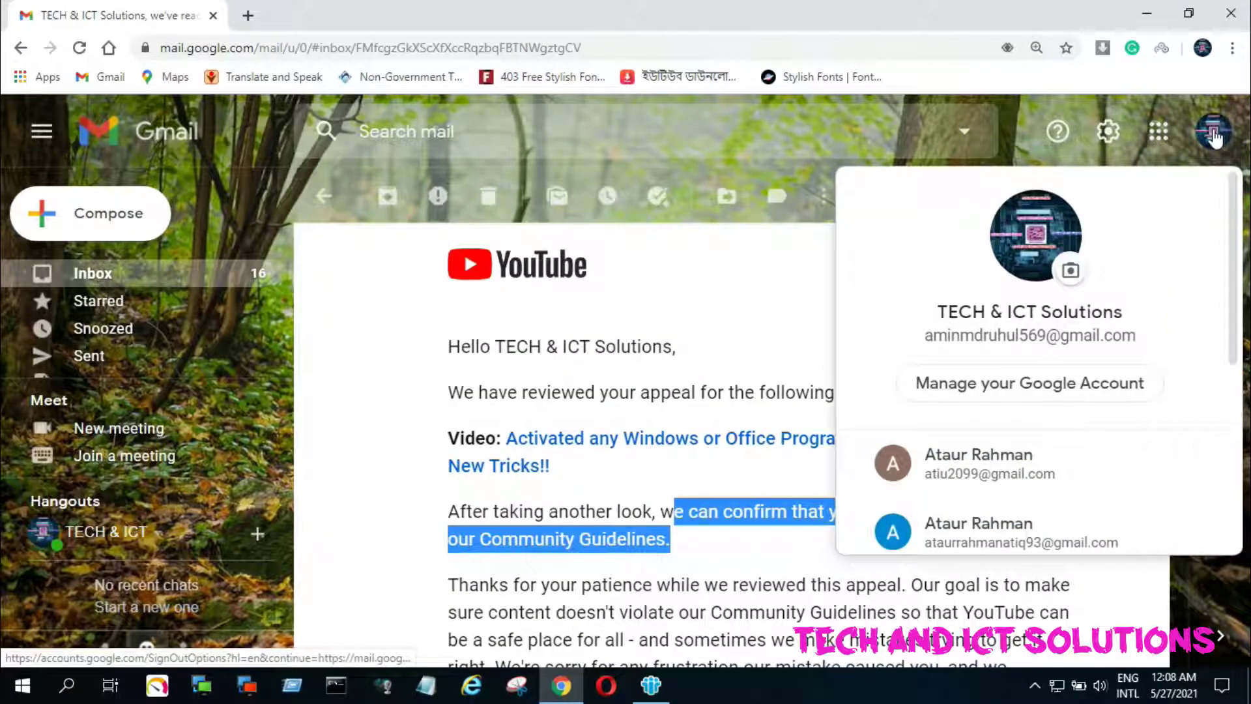
# Step: Load youtube.com in a new tab by typing 'you', then go to YouTube Studio from the avatar menu
pyautogui.click(1213, 132)
pyautogui.click(247, 15)
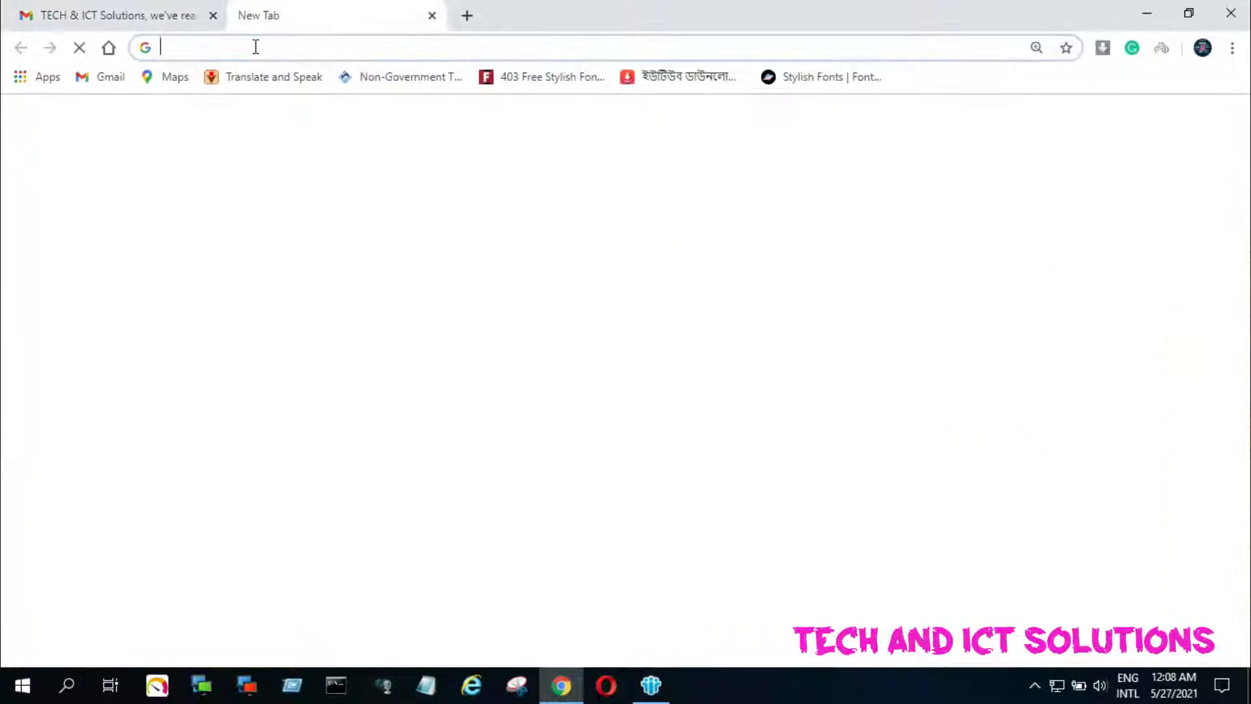
pyautogui.write('you')
pyautogui.press('Return')
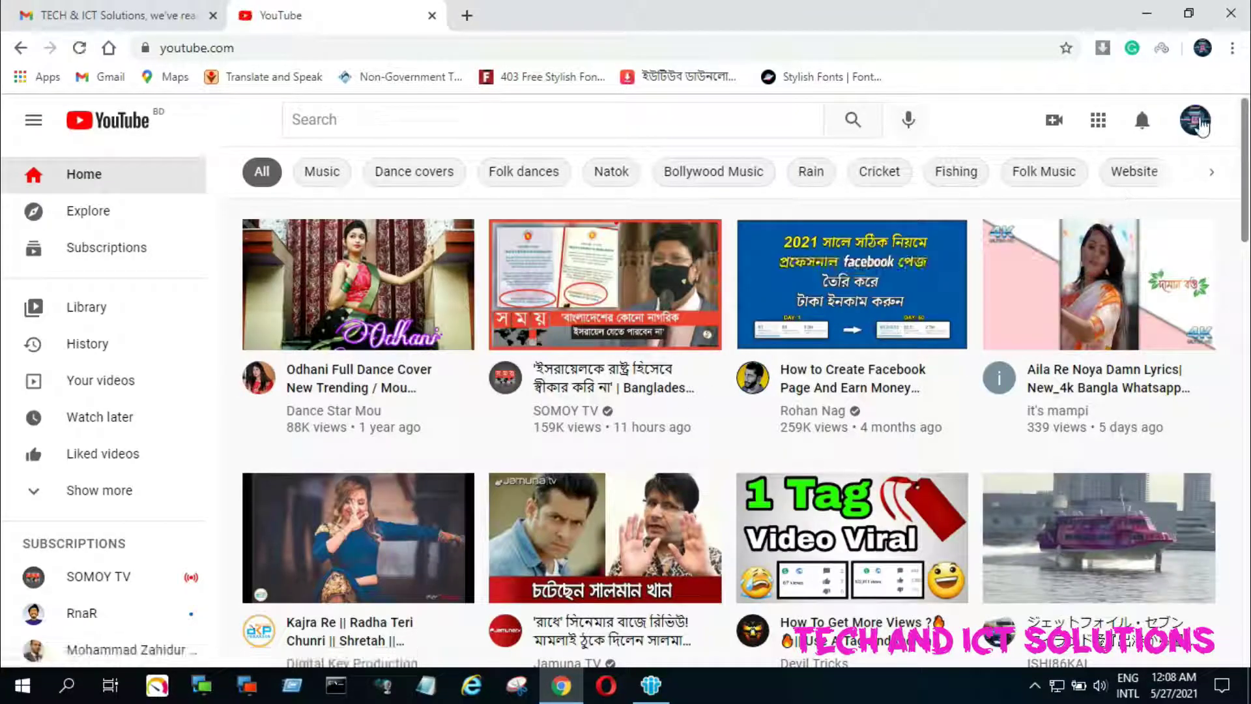
pyautogui.click(1195, 120)
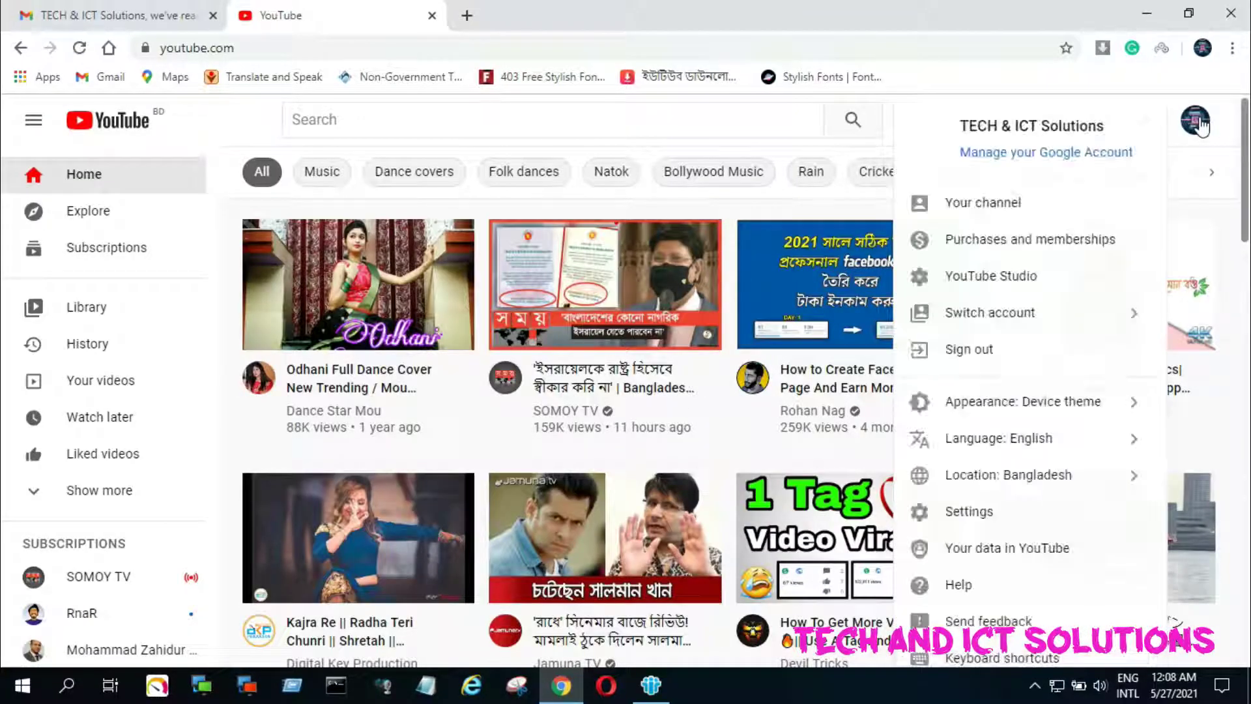
pyautogui.click(1036, 277)
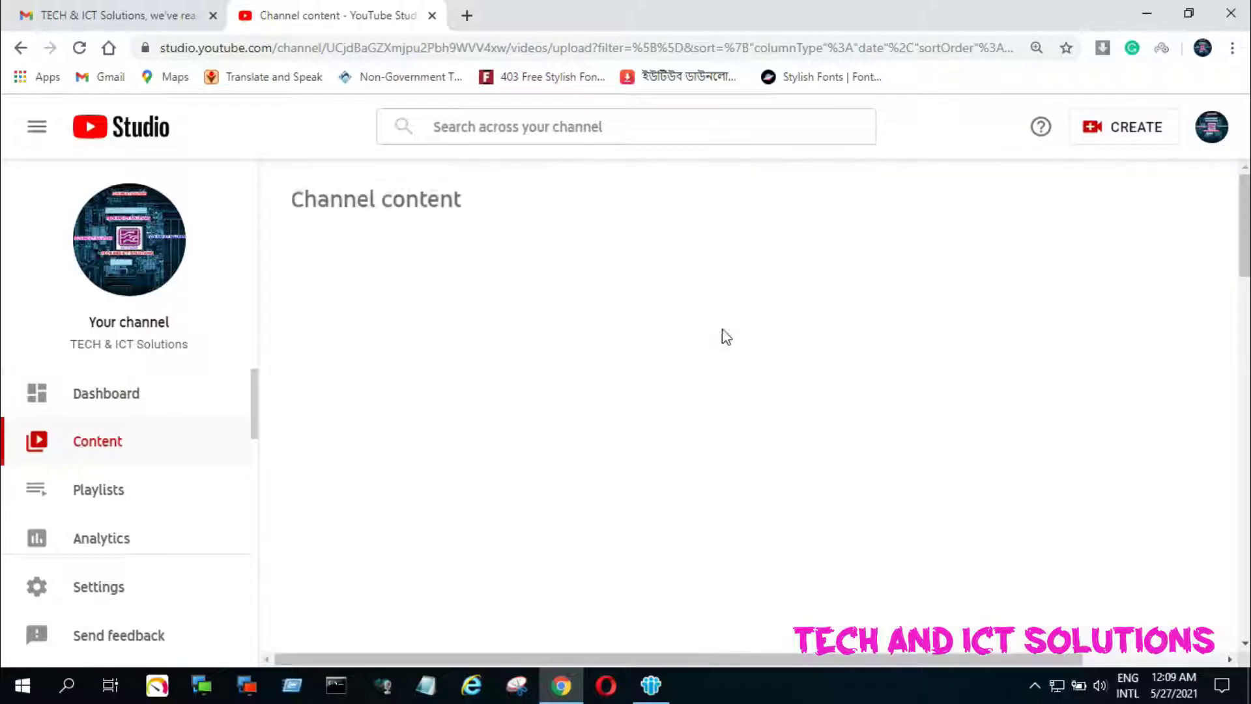
# Step: Check the Dec 7, 2020 Windows/Office activation video's details, then confirm Channel content lists it Public with Restrictions None
pyautogui.scroll(-20, 628, 326)
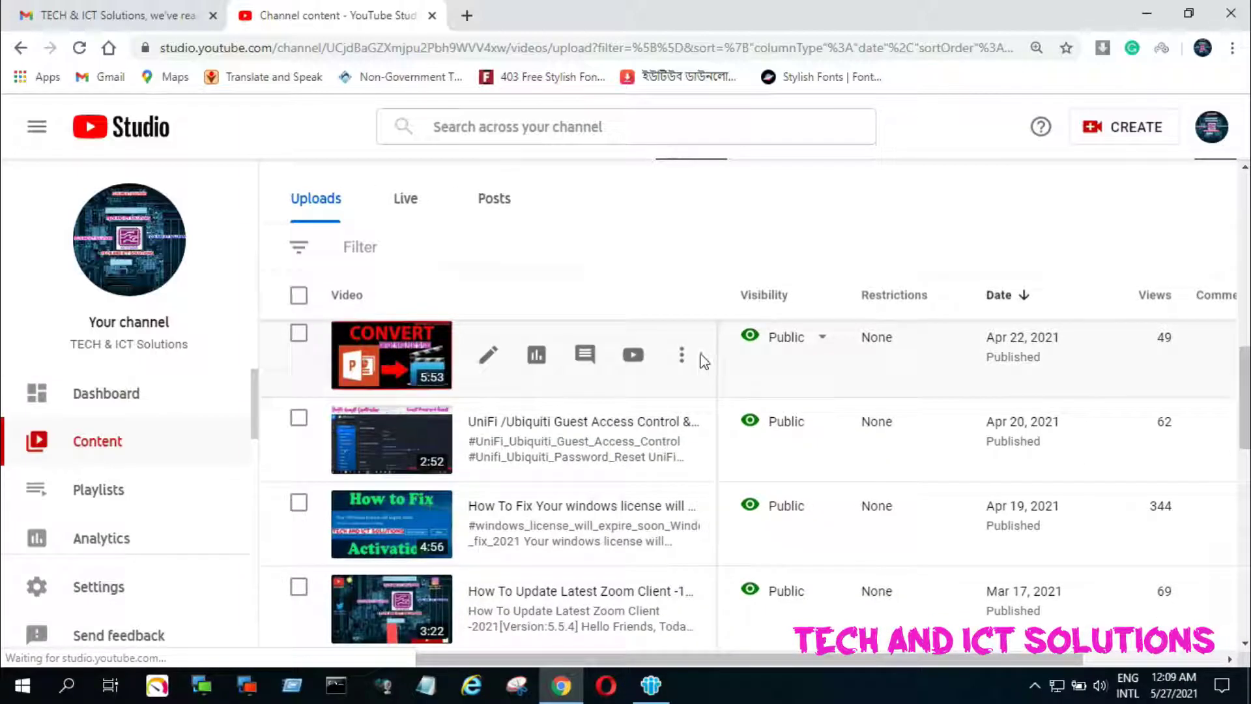
pyautogui.scroll(-5, 710, 391)
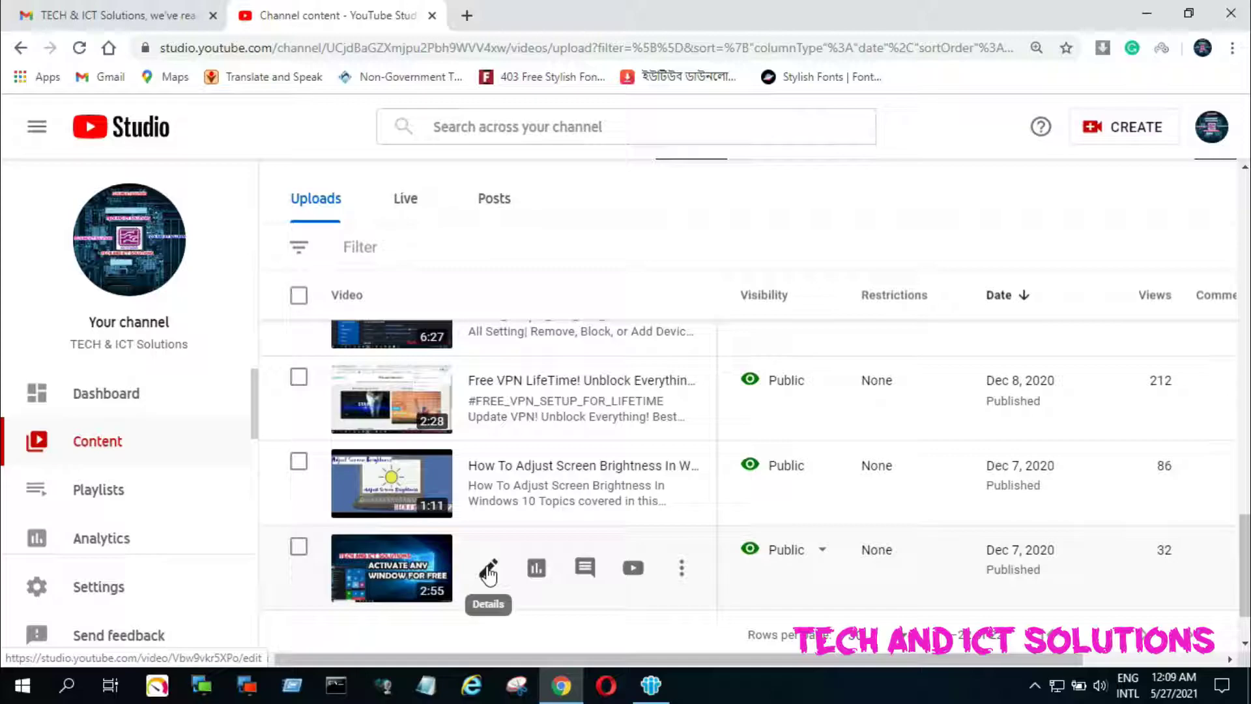
pyautogui.click(488, 572)
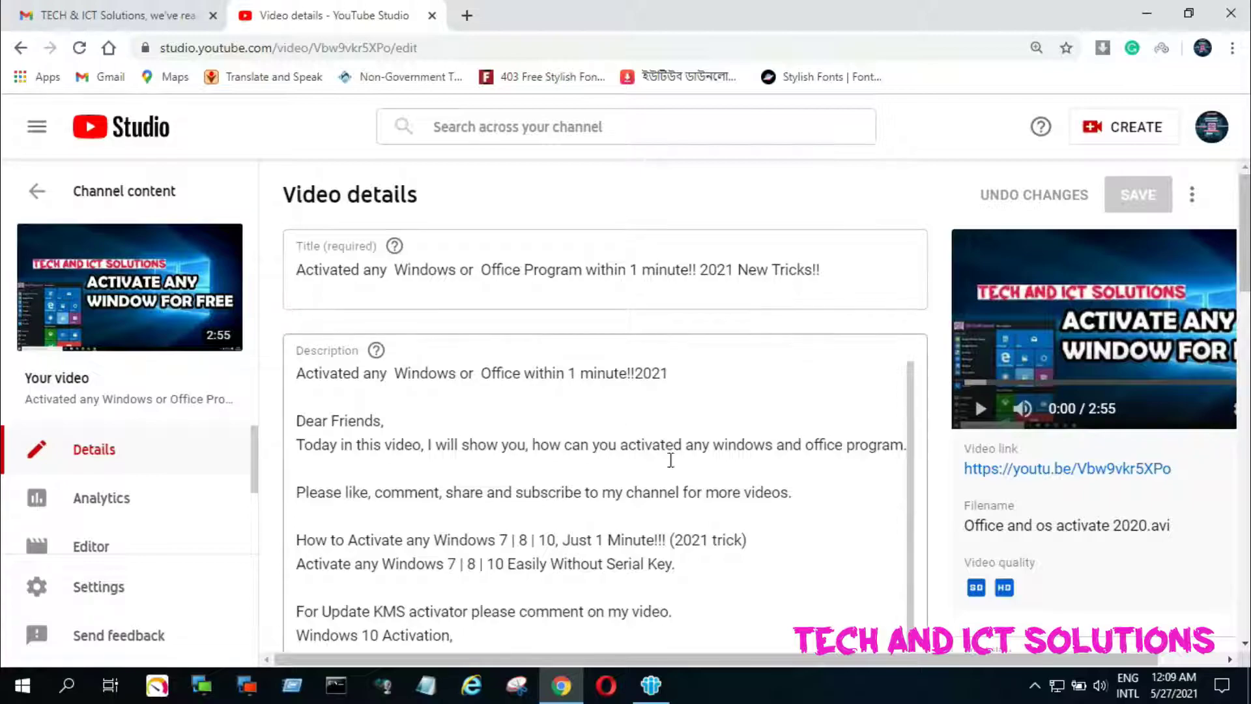
pyautogui.scroll(-3, 679, 466)
pyautogui.scroll(3, 678, 467)
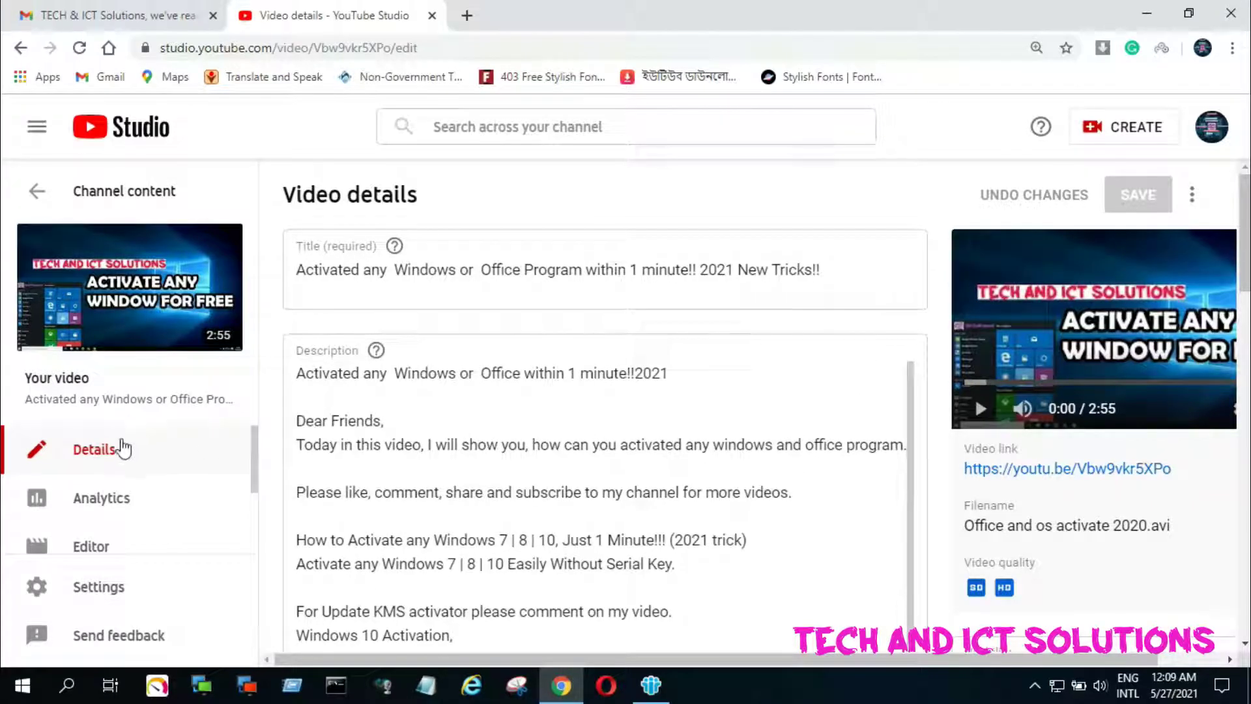
pyautogui.click(38, 186)
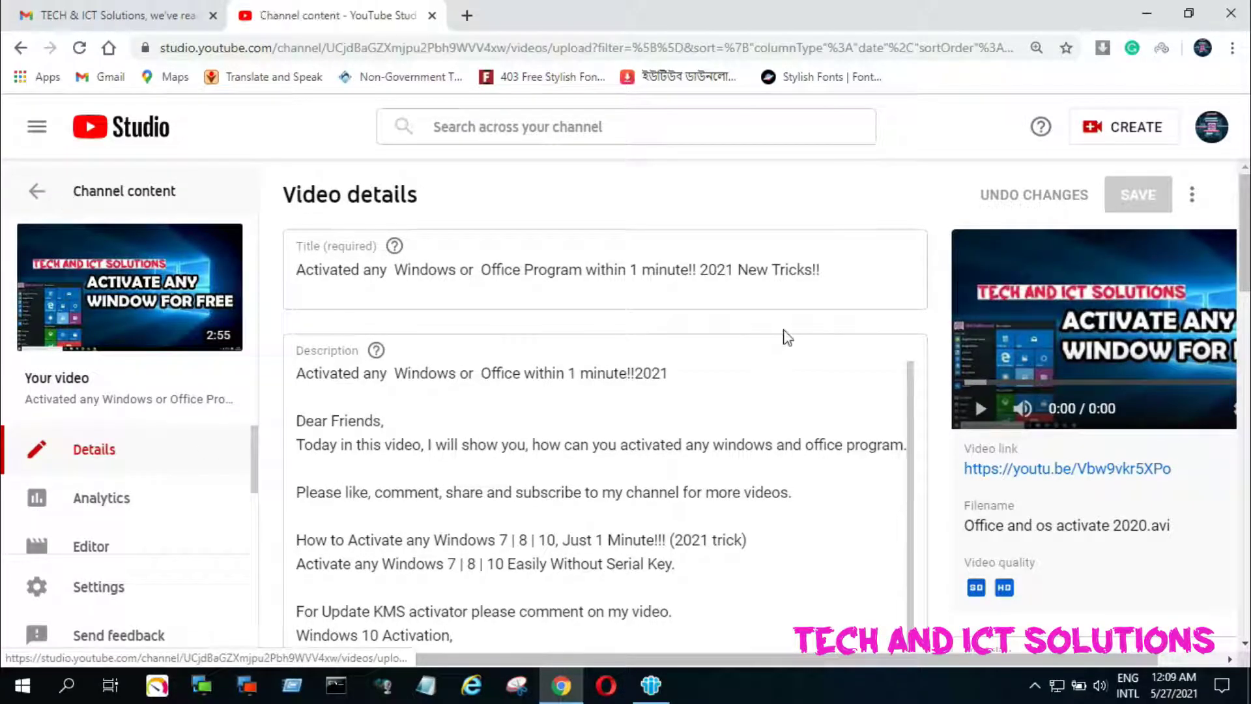
pyautogui.scroll(-5, 678, 500)
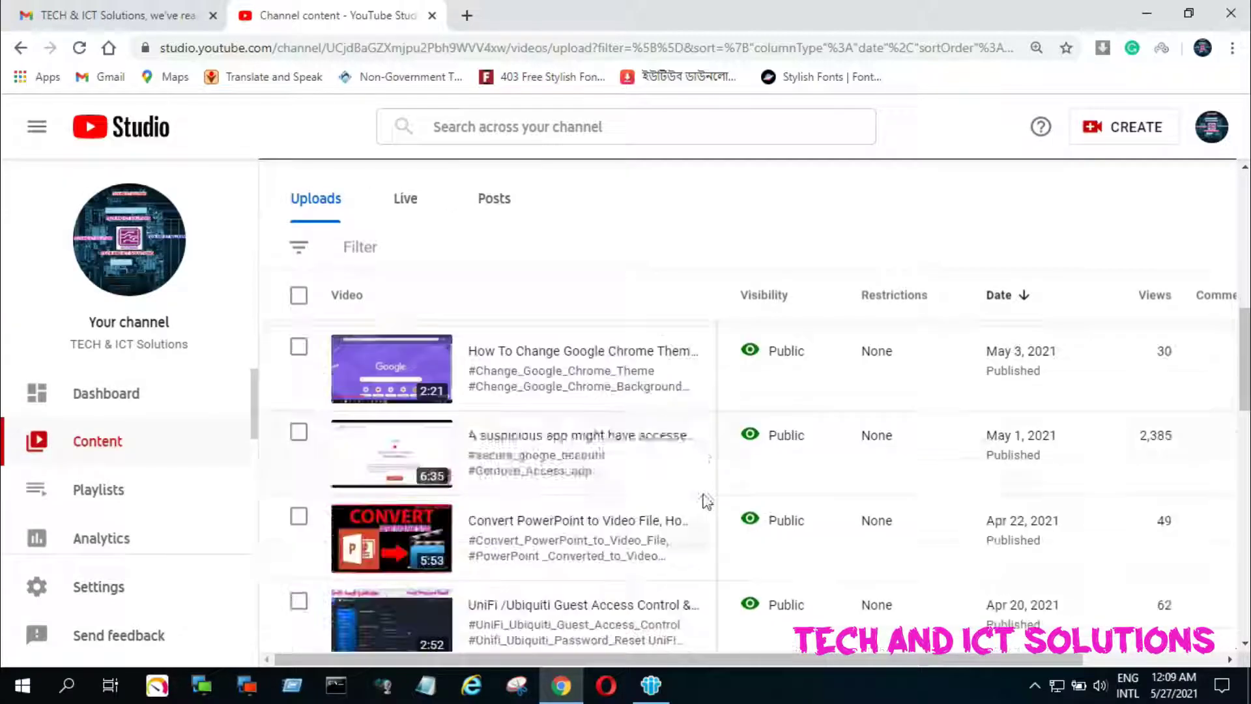
pyautogui.scroll(-15, 707, 500)
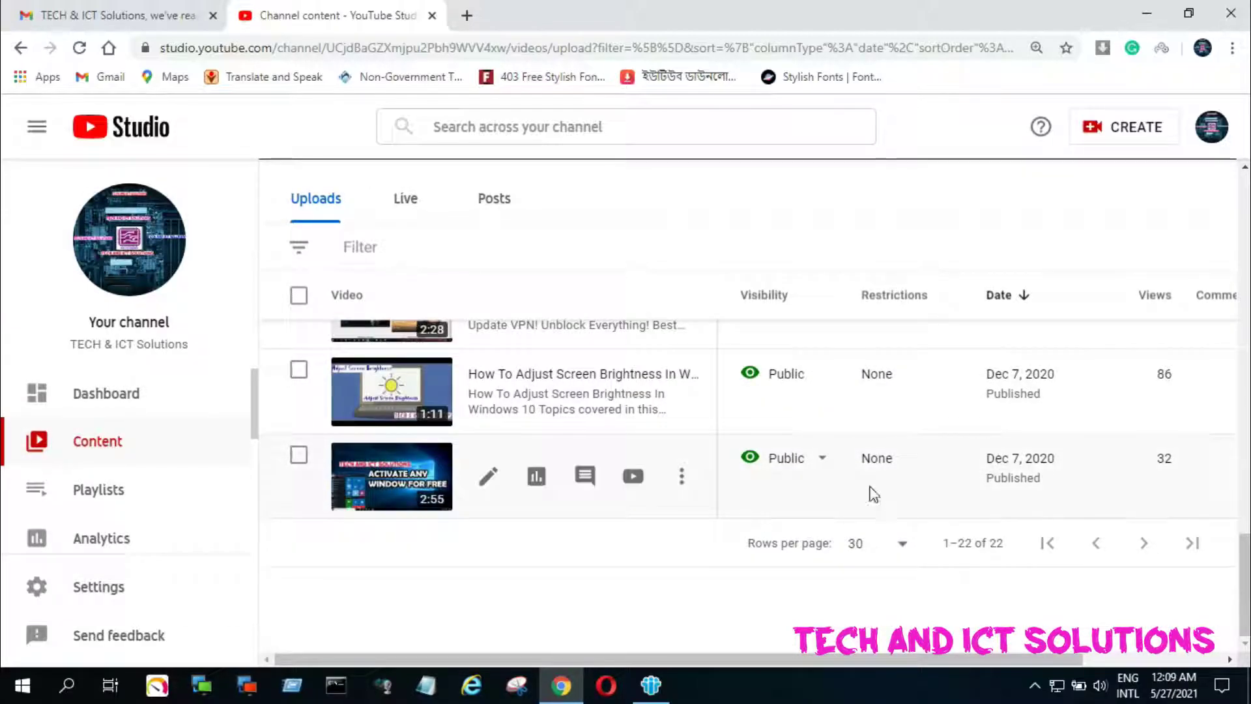